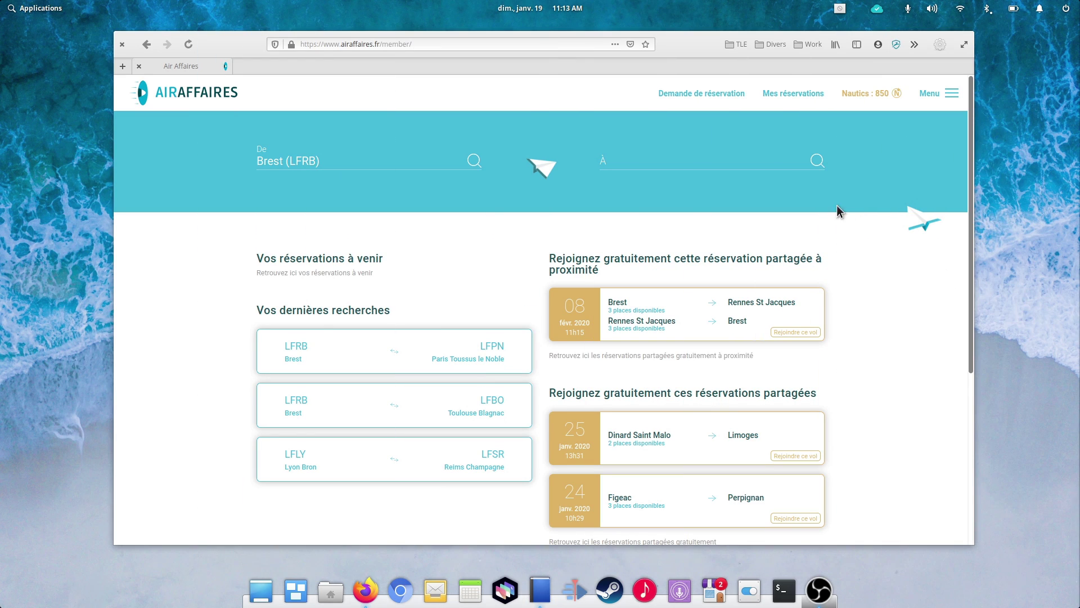
Step: Bring the Air Affaires website forward with Color Picker beside it showing teal #22AED1
left_click(722, 81)
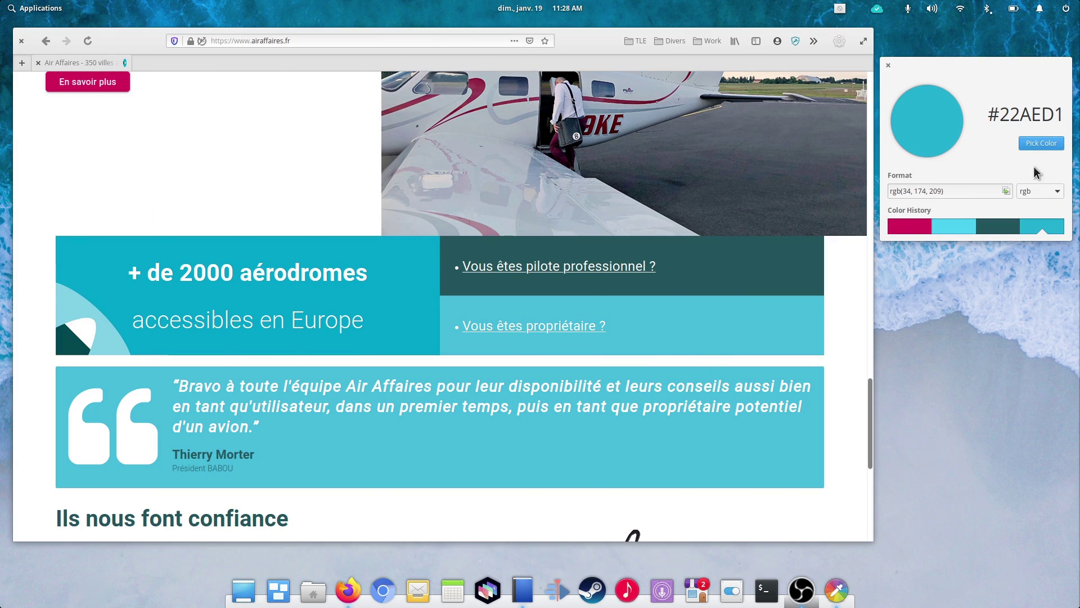
left_click(961, 67)
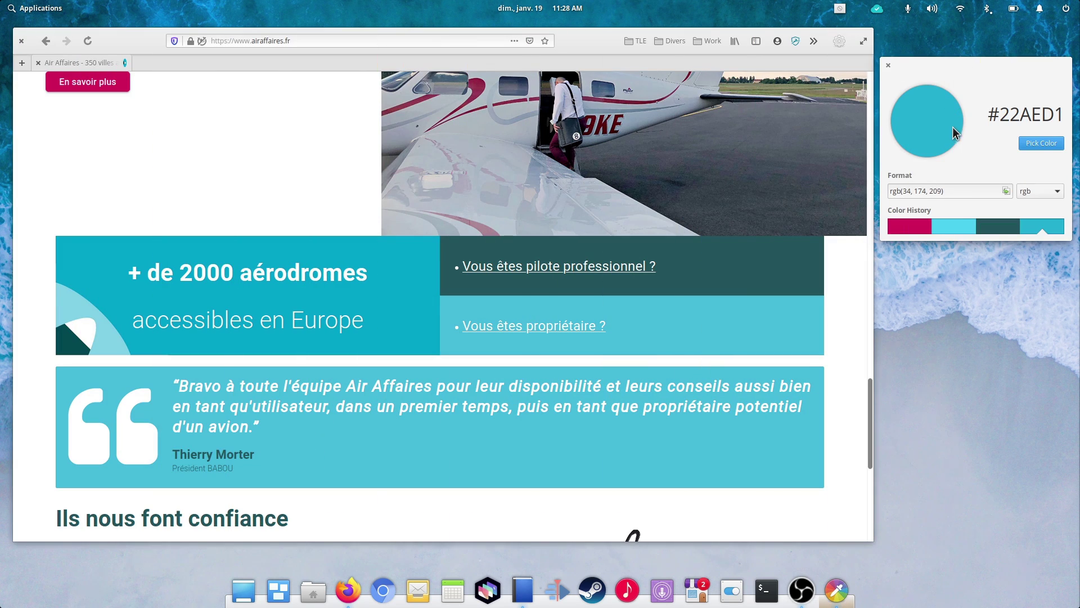
Step: Sample a colour, anchor the pasted selection as a new layer, and move the favourites block right
left_click(1041, 143)
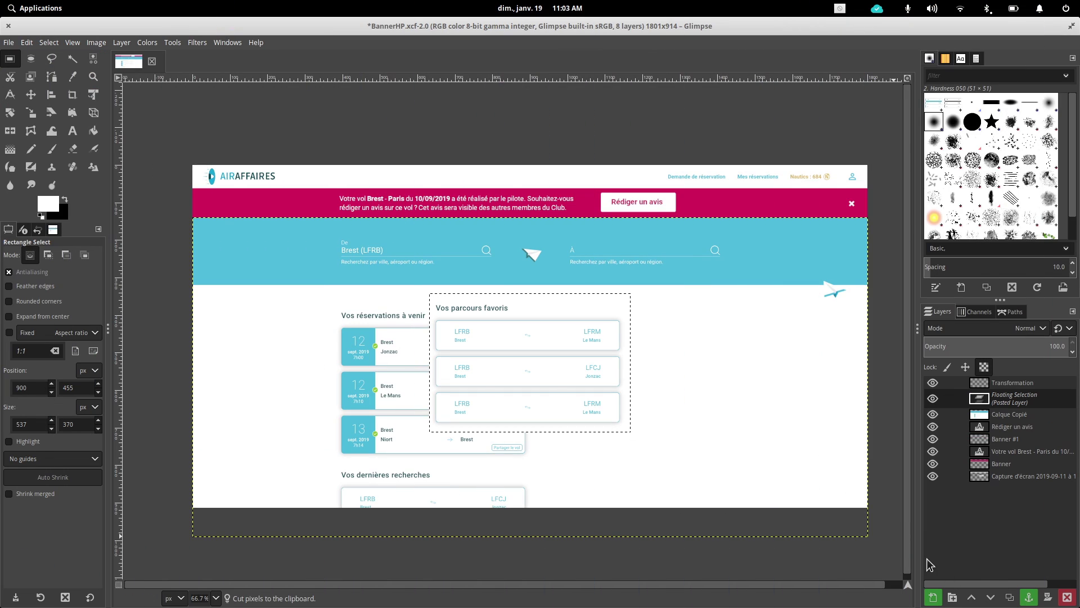
left_click(933, 597)
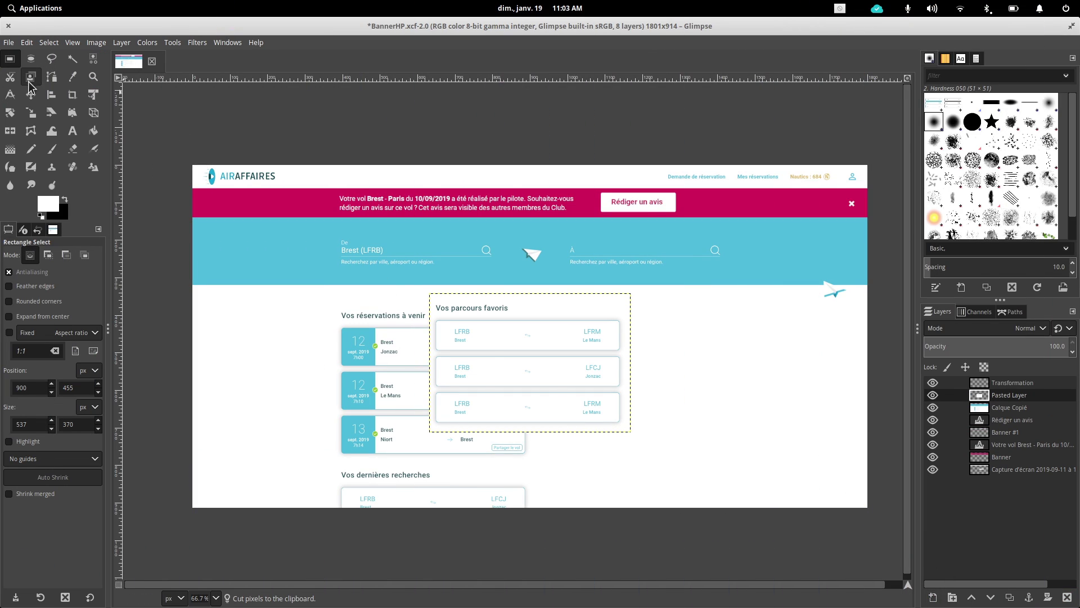
left_click(31, 94)
left_click_drag(559, 367, 674, 368)
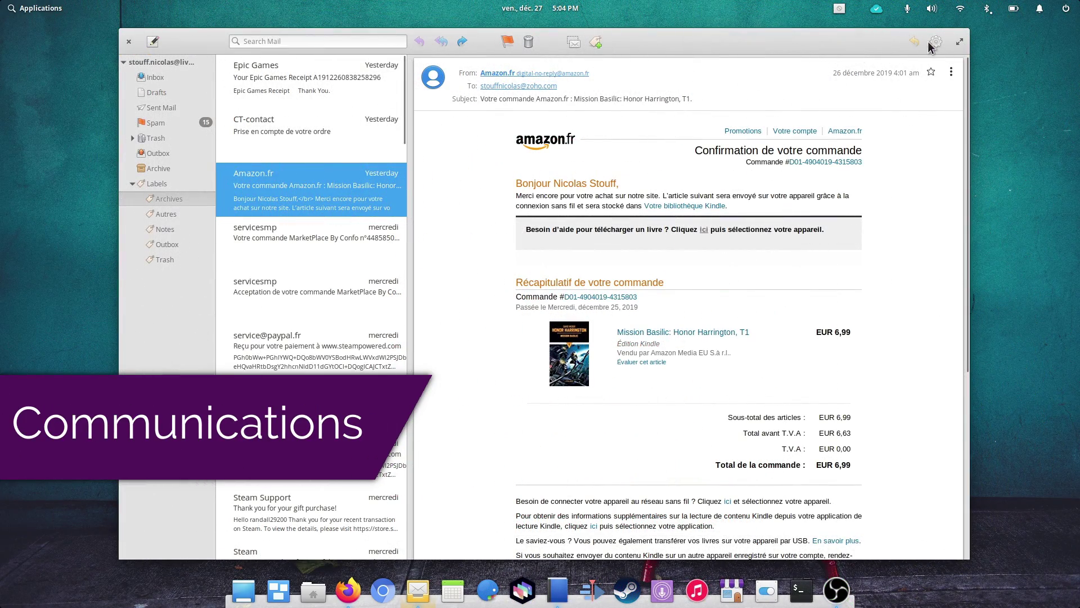
Step: Add a new mail account from Accounts using the Other service to expose IMAP/SMTP settings
left_click(932, 43)
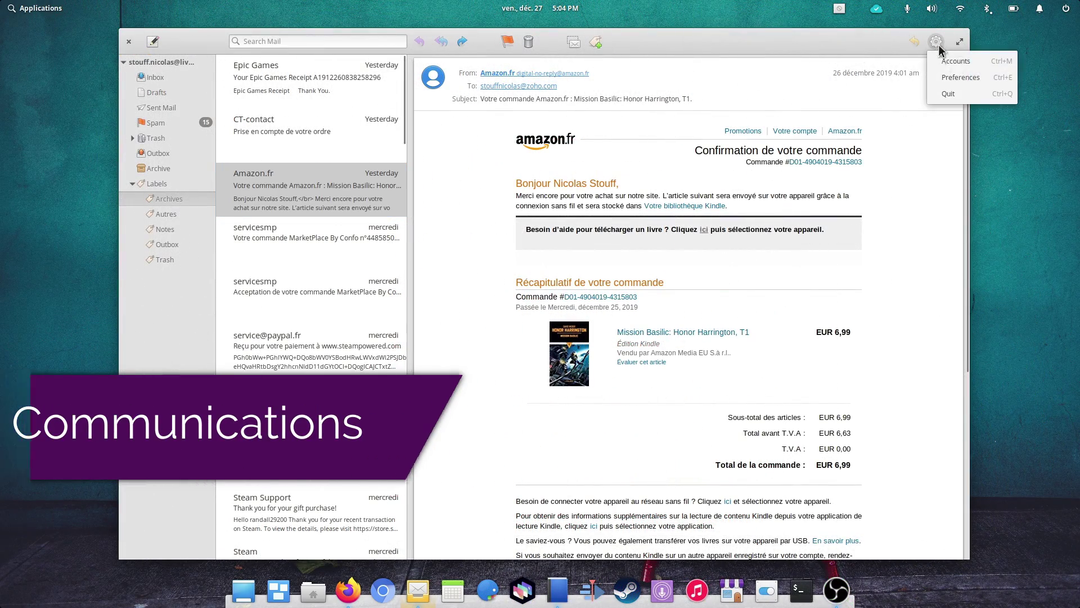
left_click(948, 76)
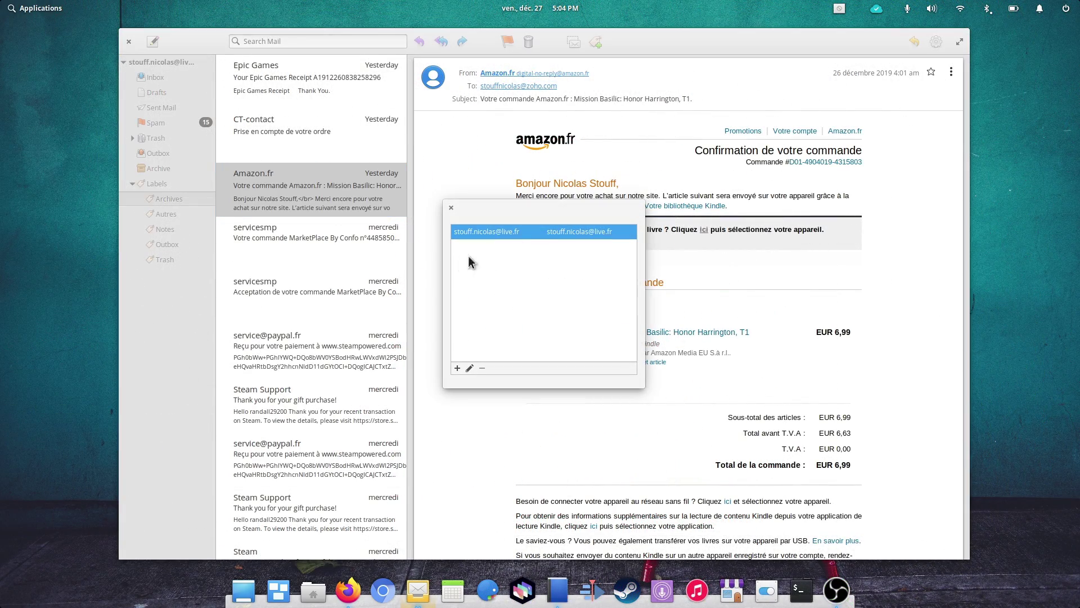
left_click(457, 369)
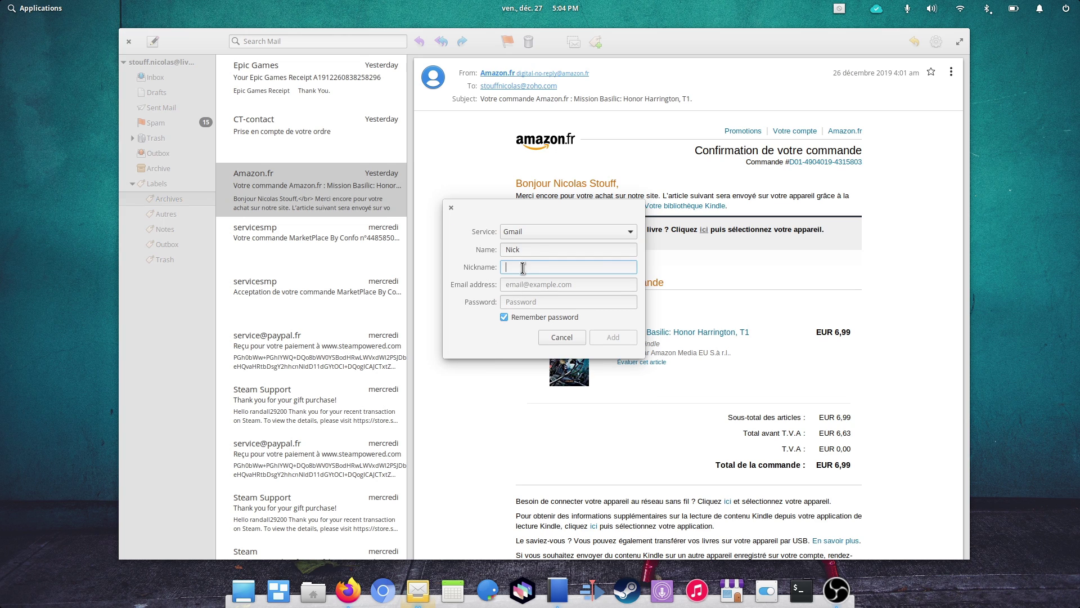
left_click(533, 232)
left_click(559, 281)
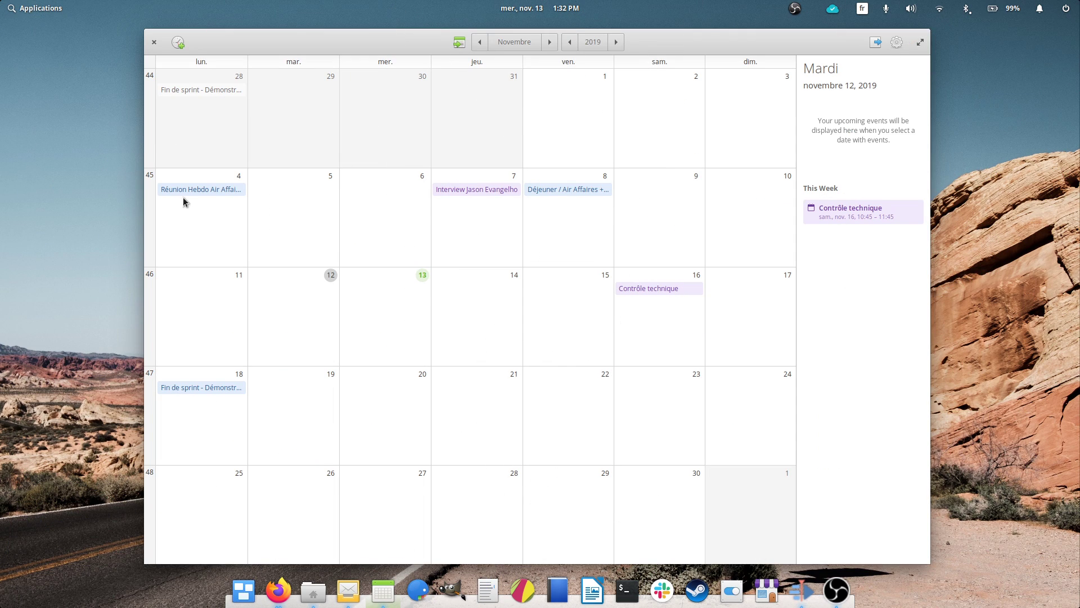
Step: Check the agendas for 4, 8 and 11 November, then browse October and December
left_click(197, 191)
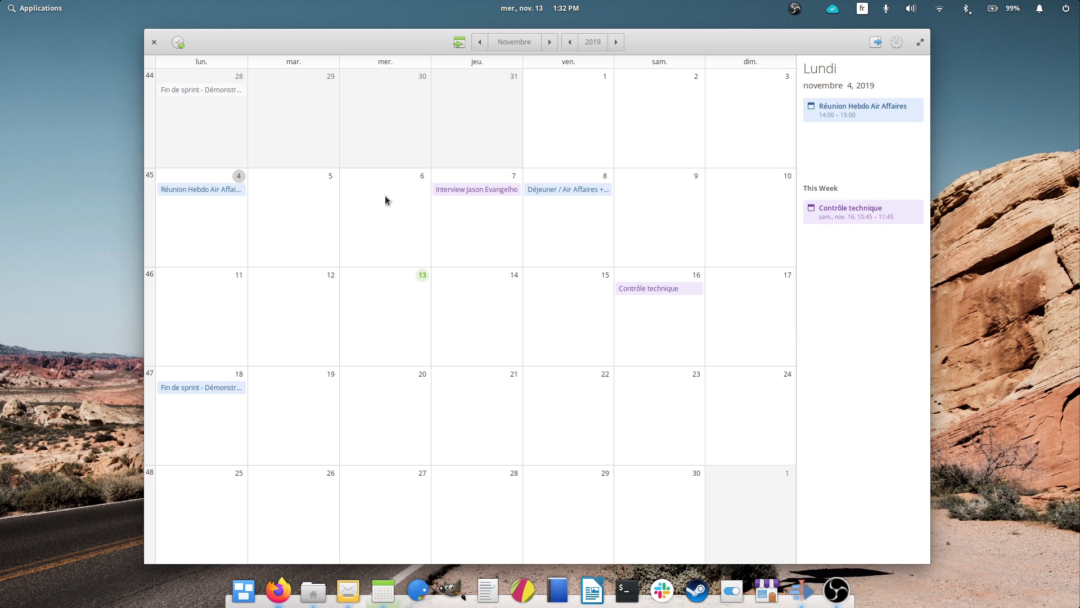
left_click(567, 195)
left_click(224, 327)
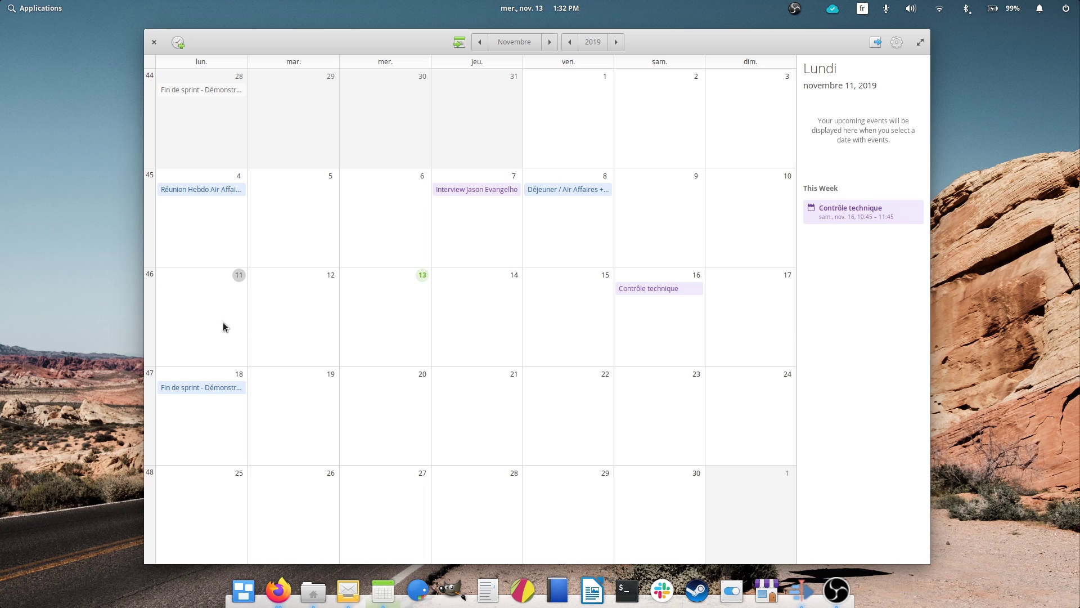
scroll(501, 287, "up", 1)
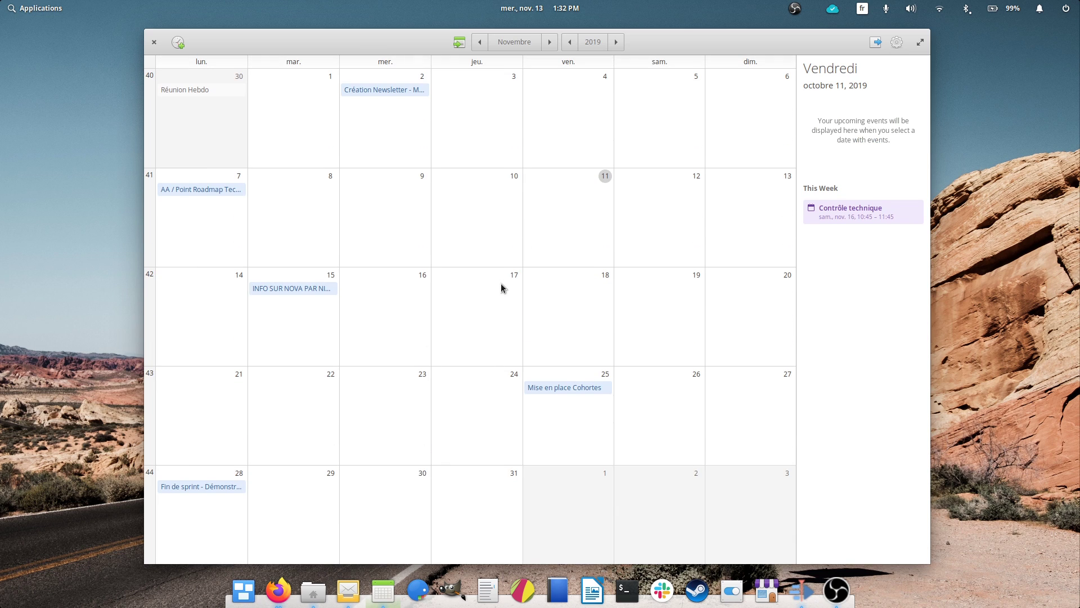
scroll(501, 287, "down", 1)
scroll(500, 287, "down", 1)
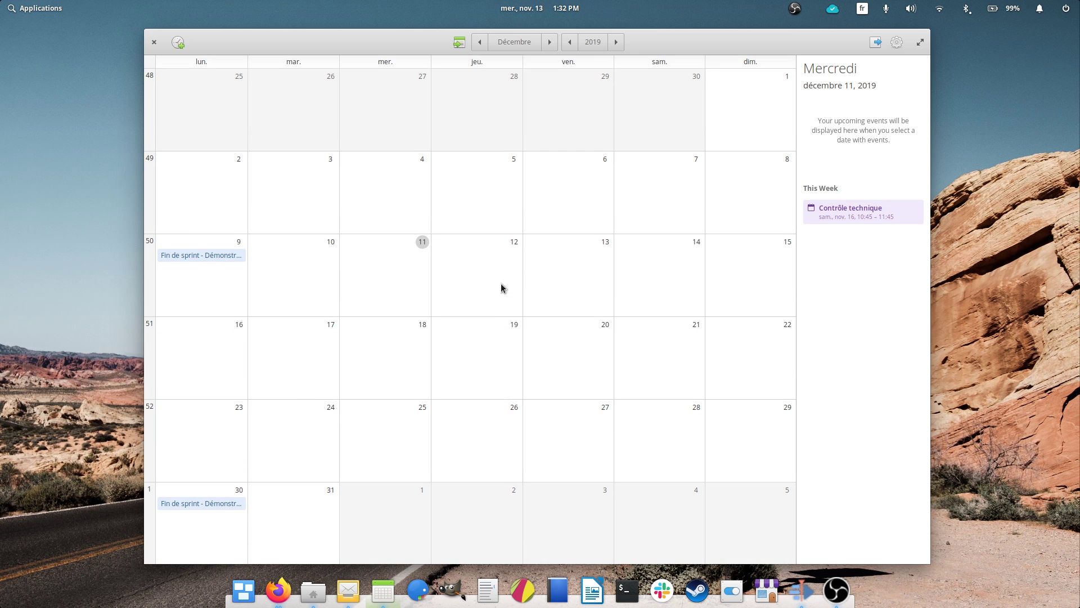
scroll(501, 282, "up", 1)
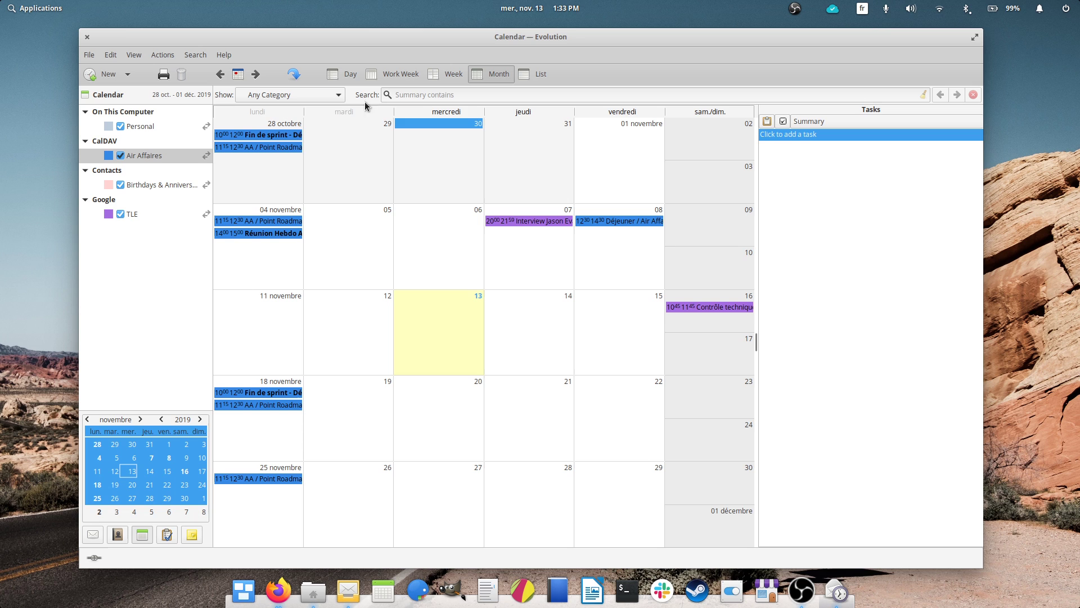
left_click_drag(585, 37, 579, 31)
scroll(605, 265, "up", 1)
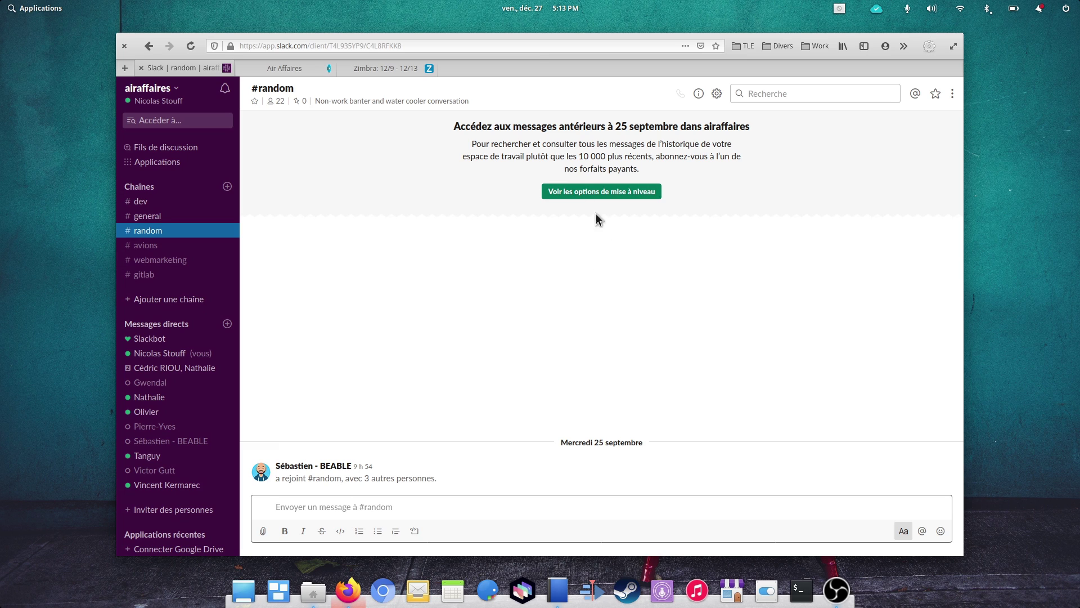
Step: Open the Asana Todo List project page
left_click(126, 67)
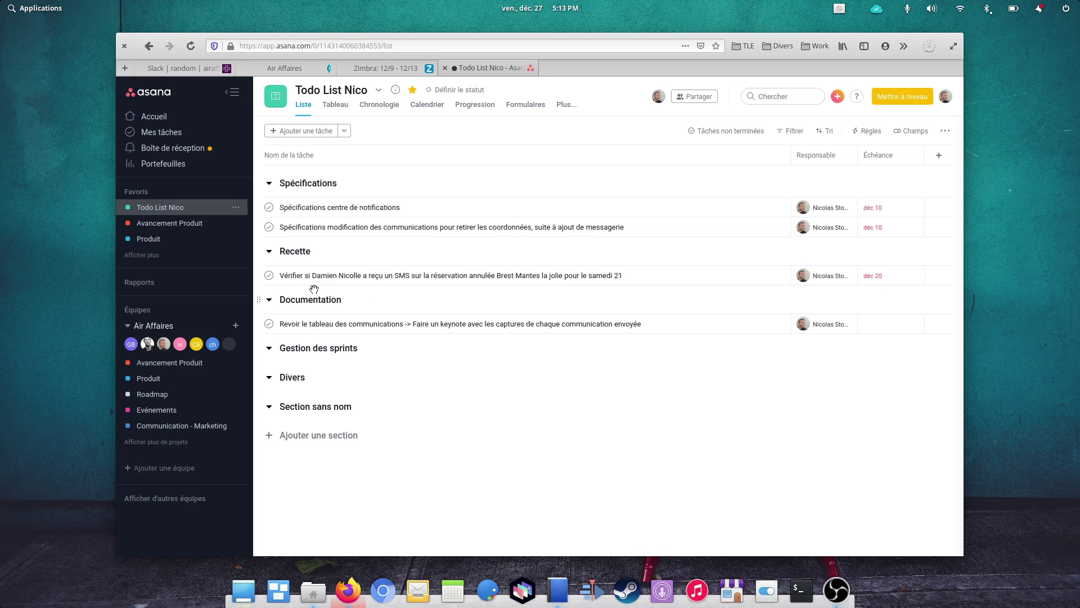
Step: Mark the Recette task in Asana as complete
left_click(269, 276)
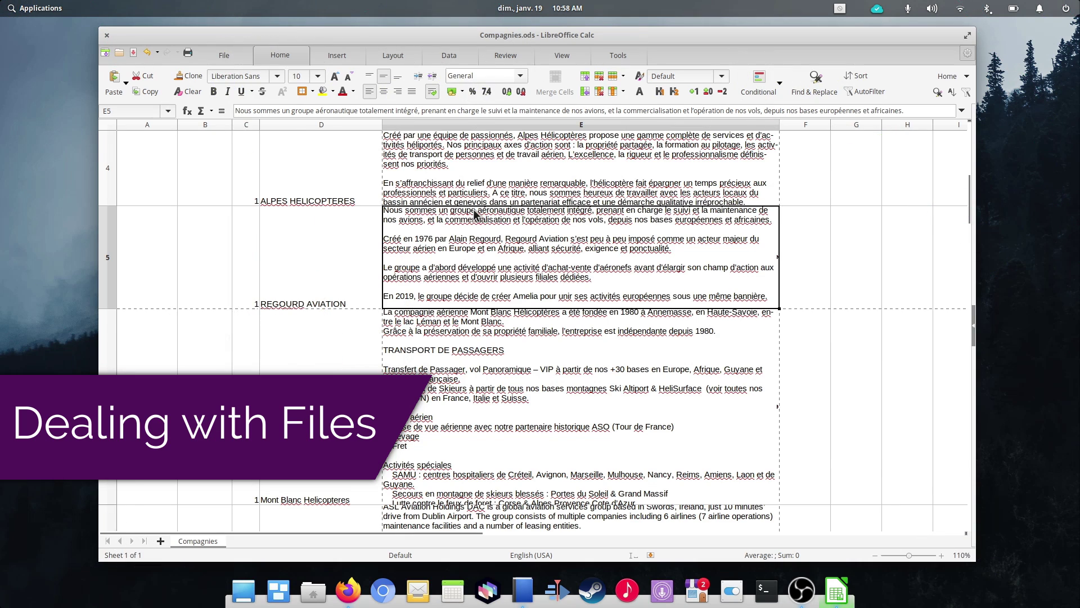
Step: Select cell D2, then launch LibreOffice Writer by searching 'libre' in Applications
left_click(315, 185)
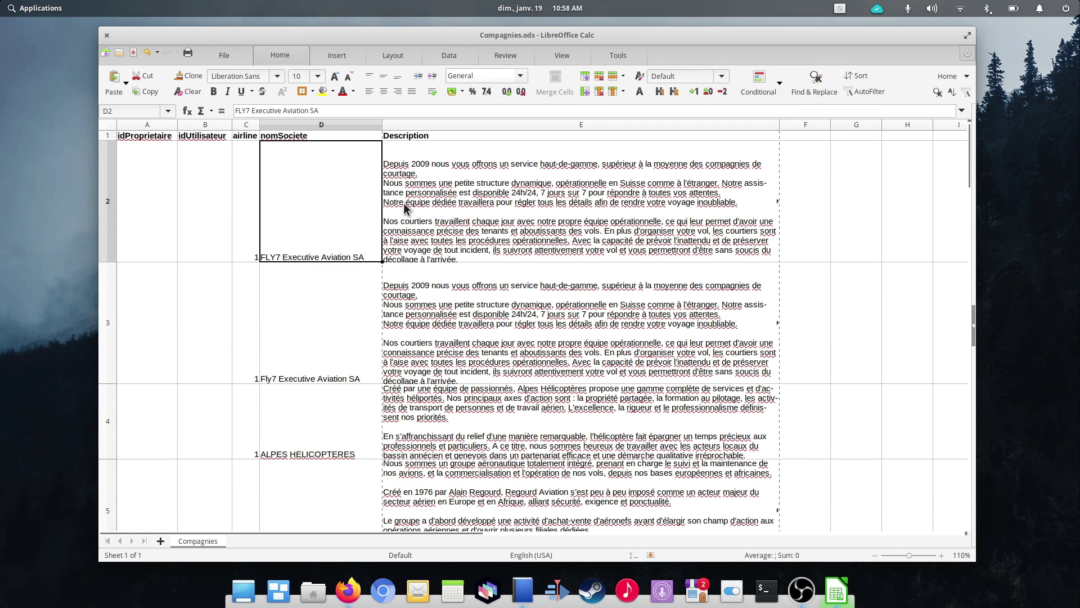
left_click(34, 8)
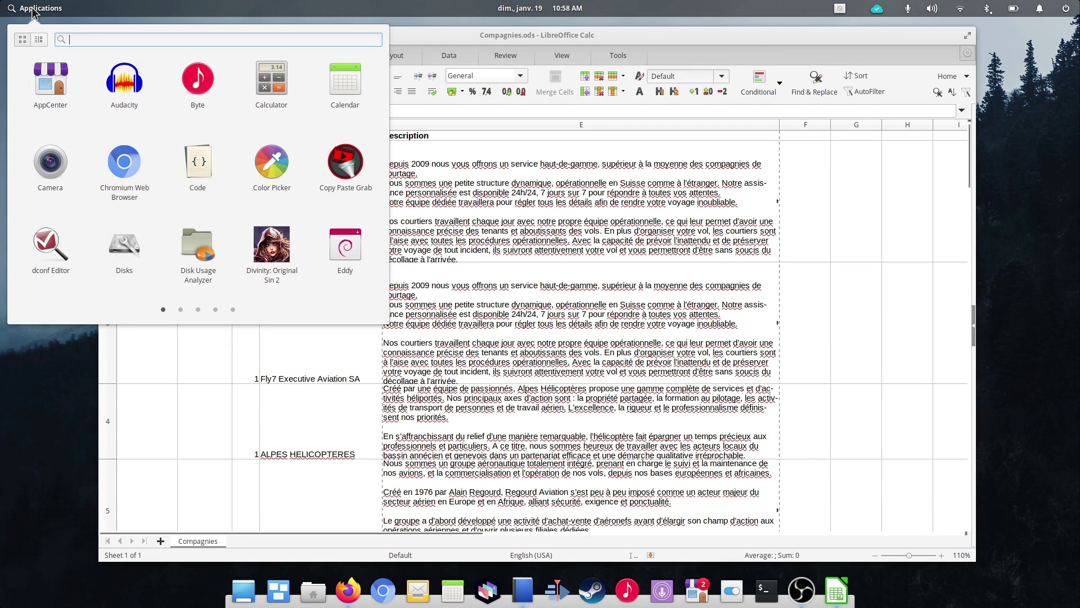
type("libre")
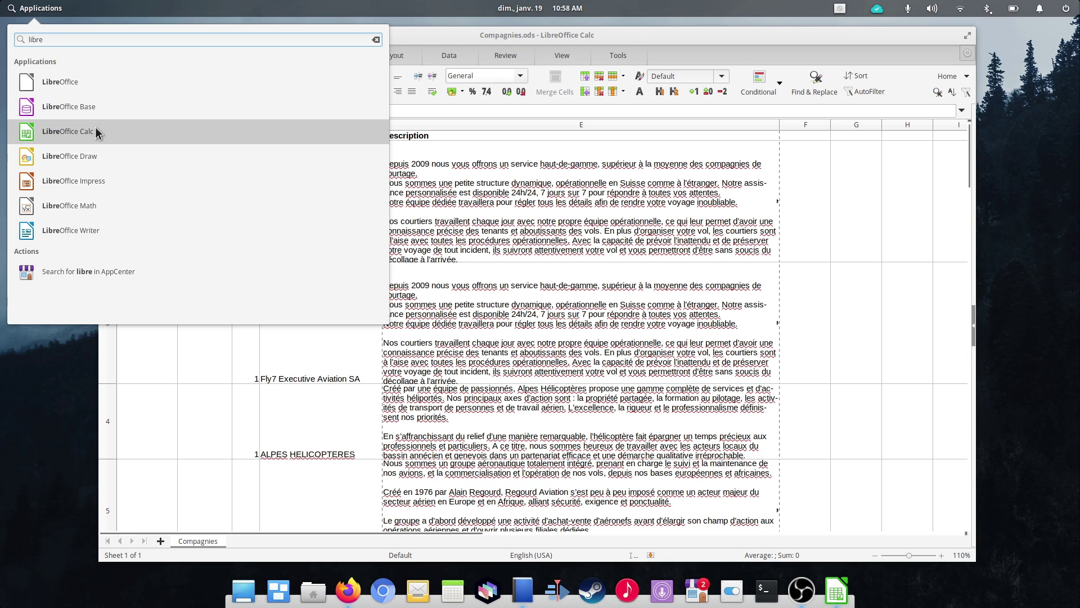
left_click(86, 228)
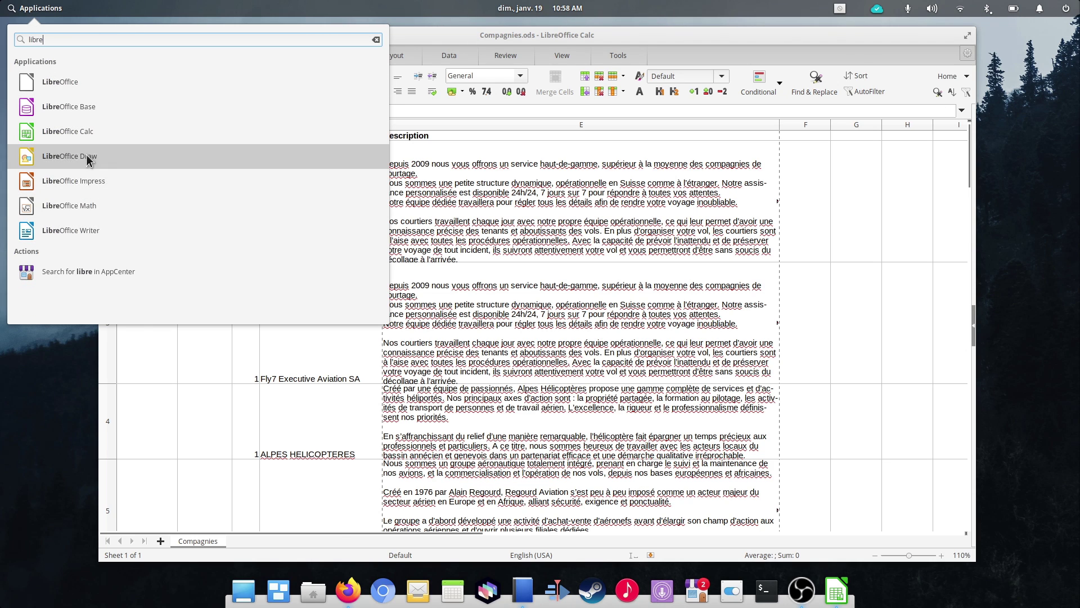
Step: Browse Writer's Layout, References, Review, View and Tools ribbon tabs
left_click(449, 59)
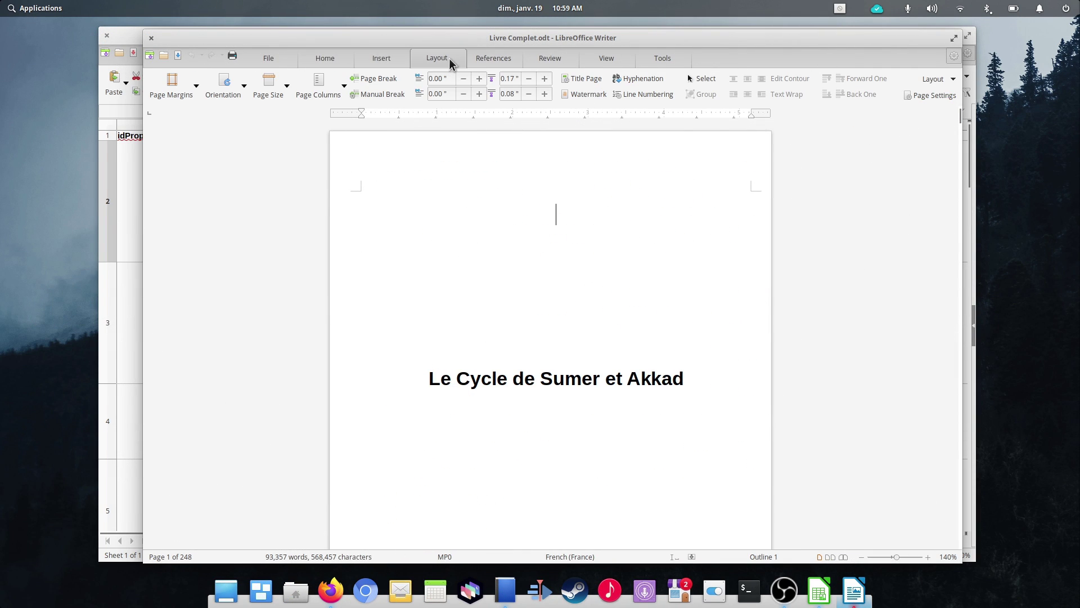
left_click(493, 58)
left_click(552, 60)
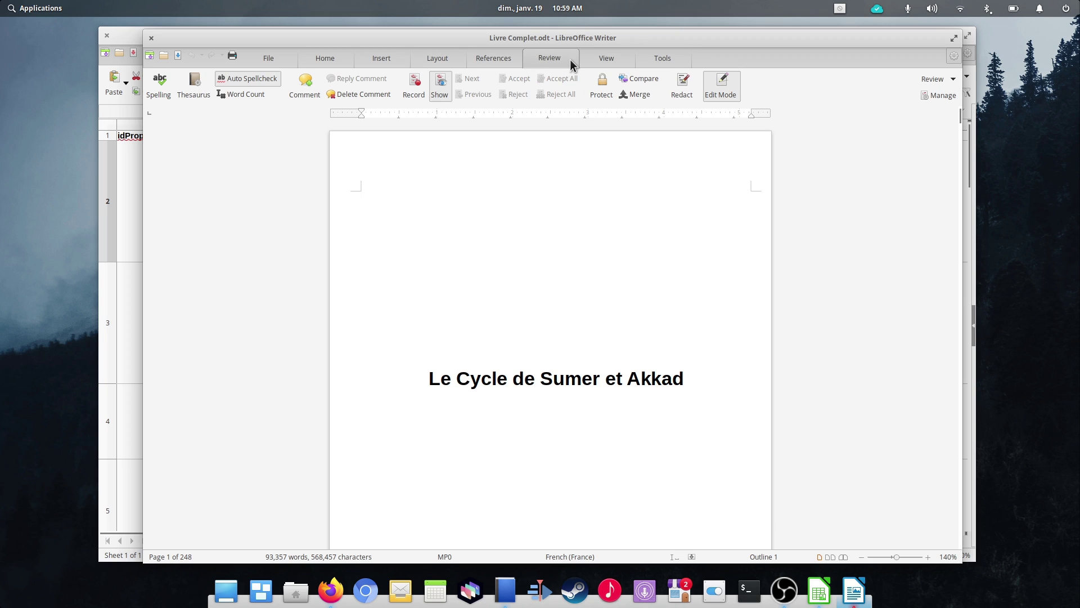
left_click(606, 59)
left_click(665, 59)
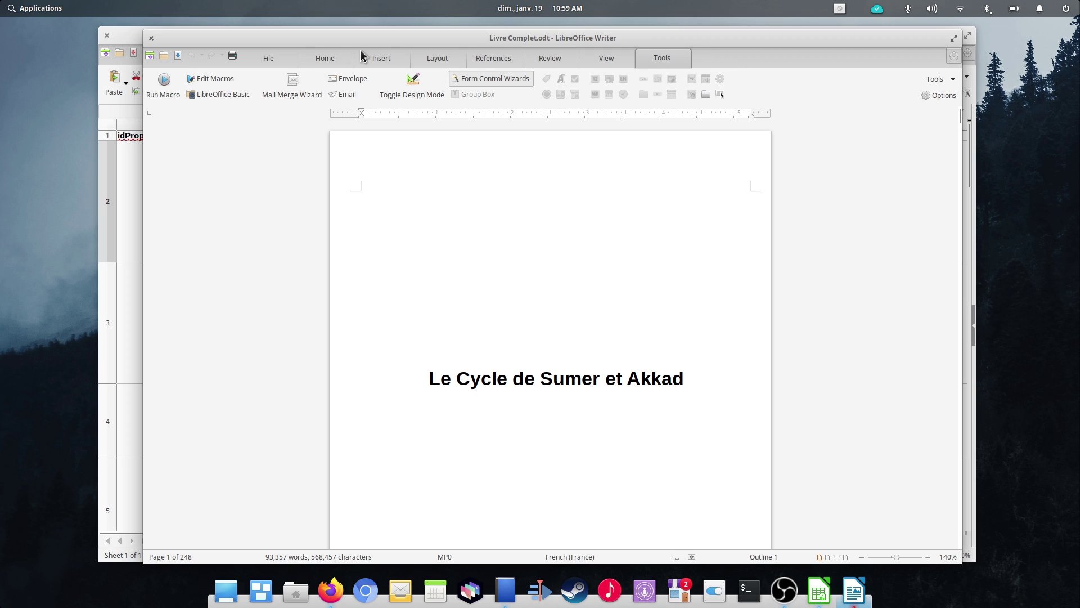
Step: Reopen Compagnies.ods from File > Recent Documents
left_click(272, 53)
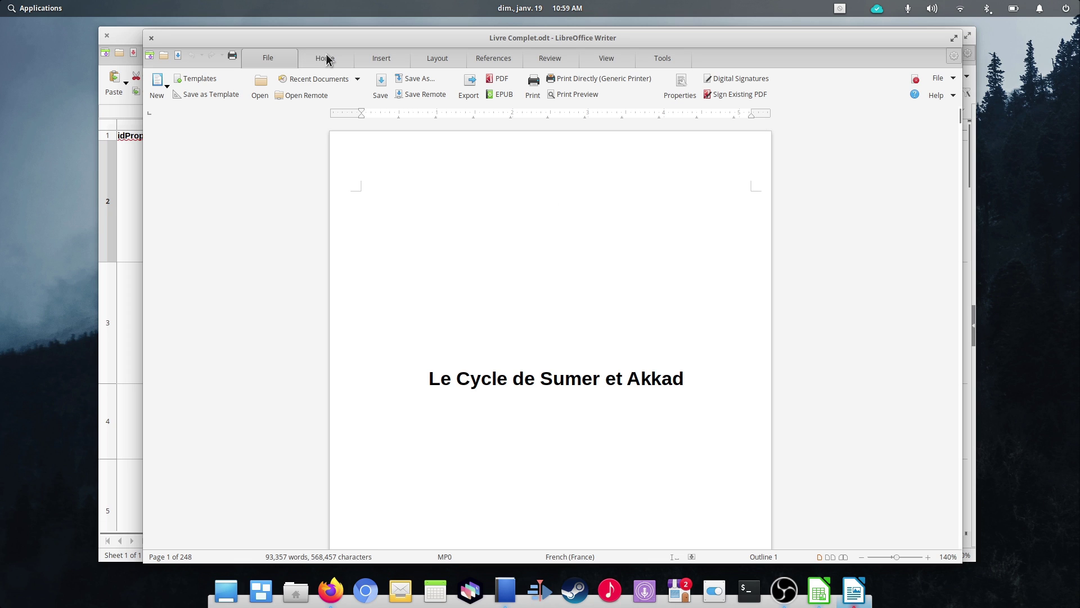
left_click(357, 79)
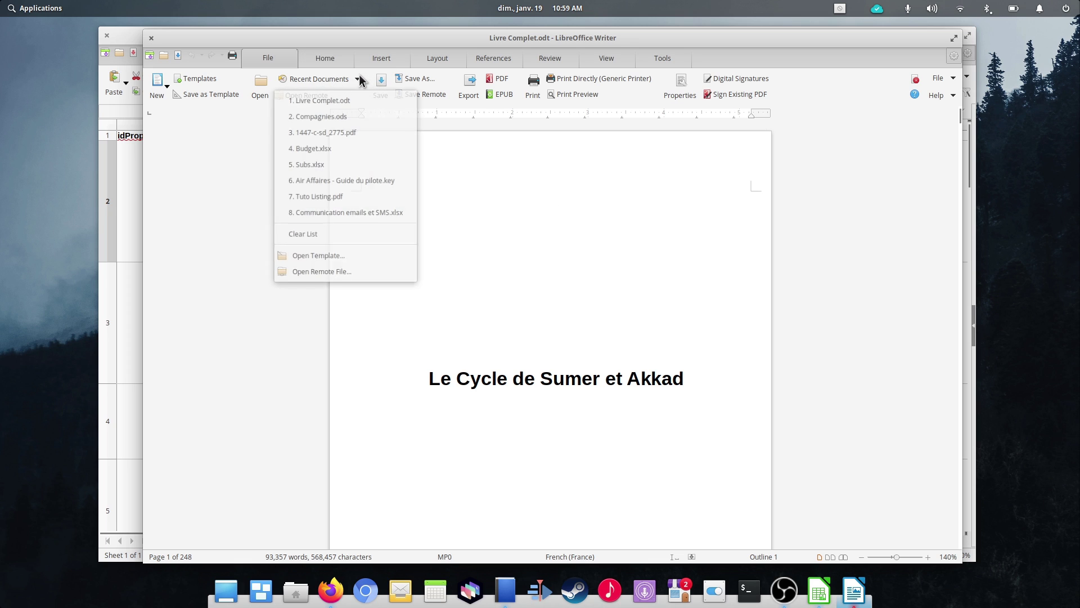
left_click(342, 114)
Step: Open Data > Sort and list the columns for Sort Key 1
left_click(448, 55)
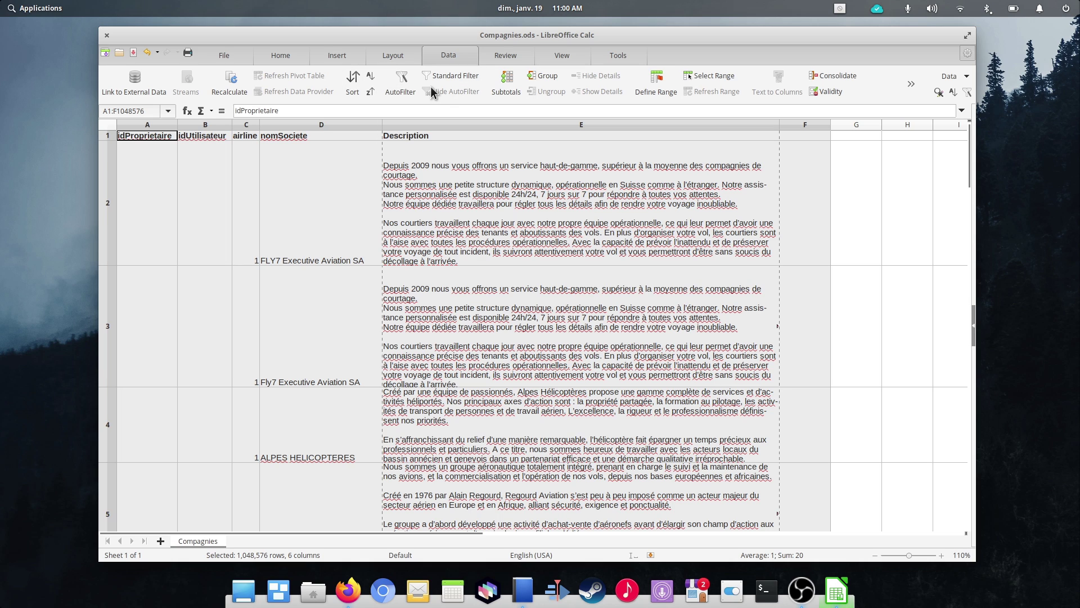
left_click(353, 87)
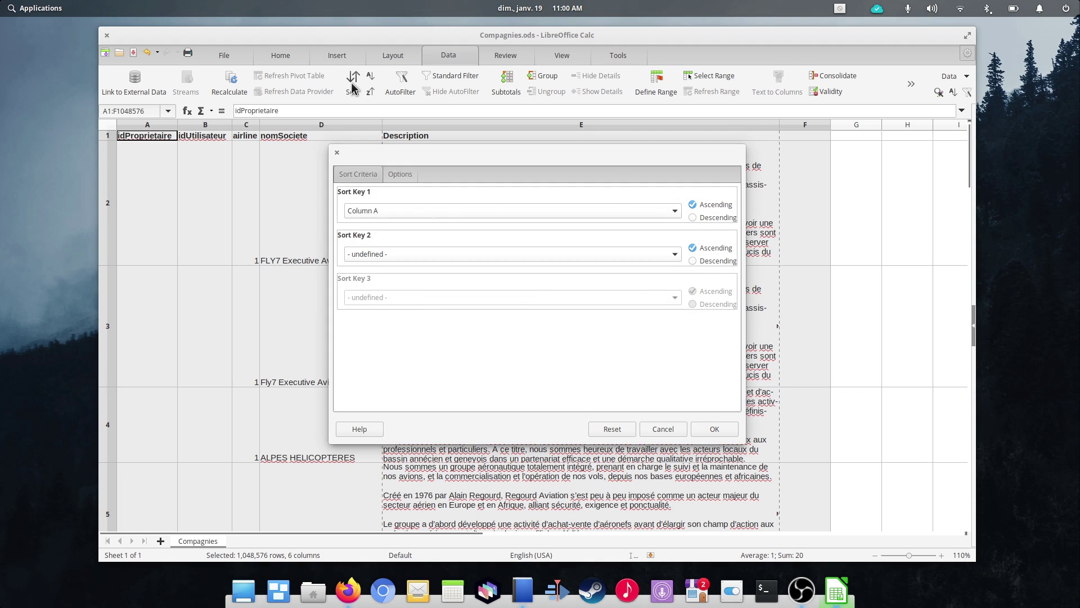
left_click(383, 211)
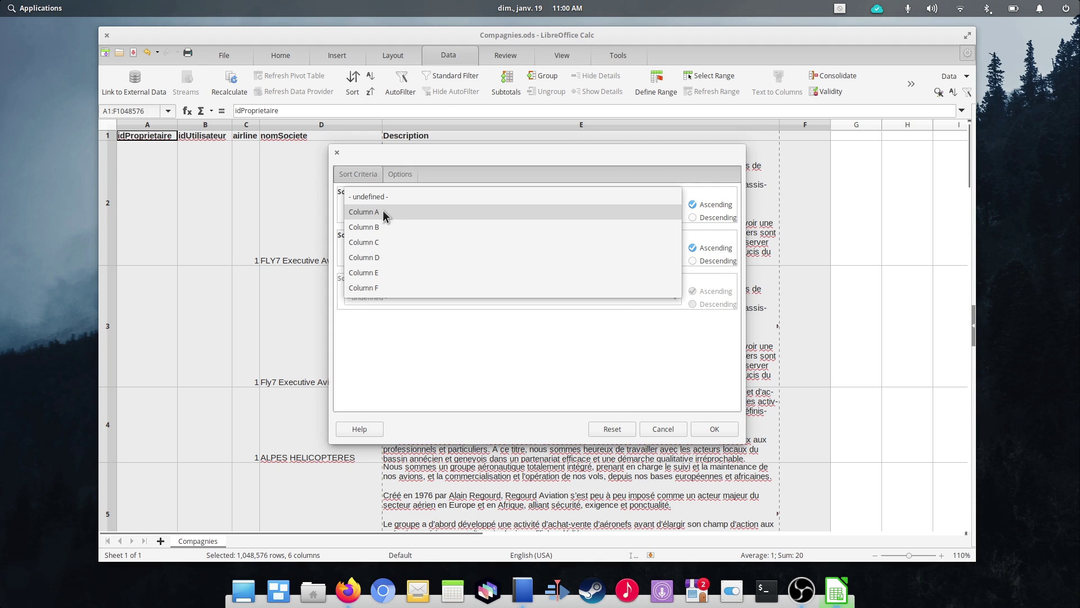
Step: Sort by Column D, then open the LibreOffice Developers listing in AppCenter
left_click(385, 257)
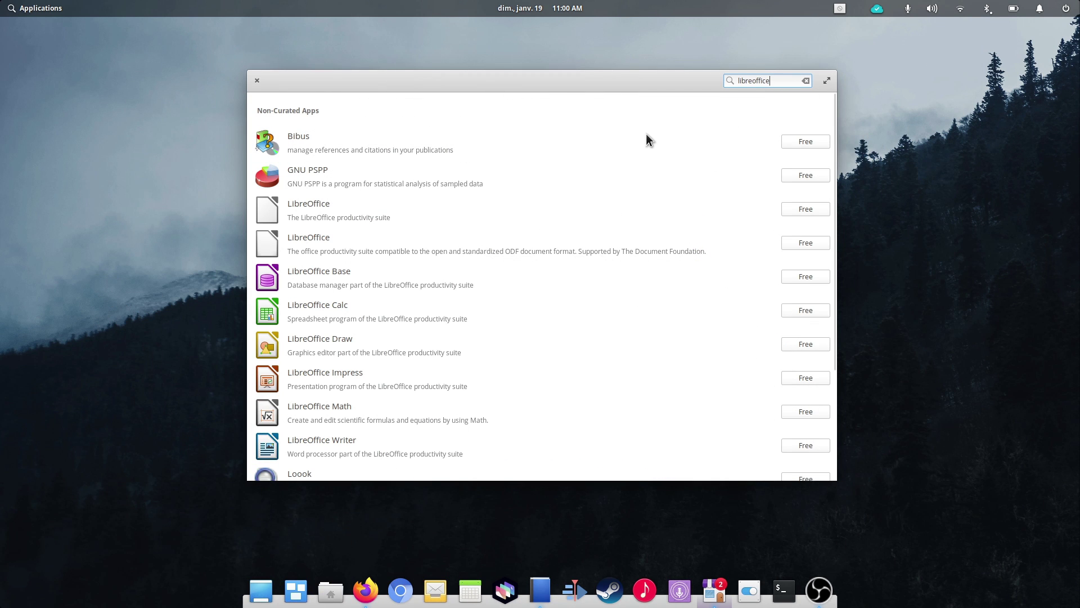
left_click(404, 211)
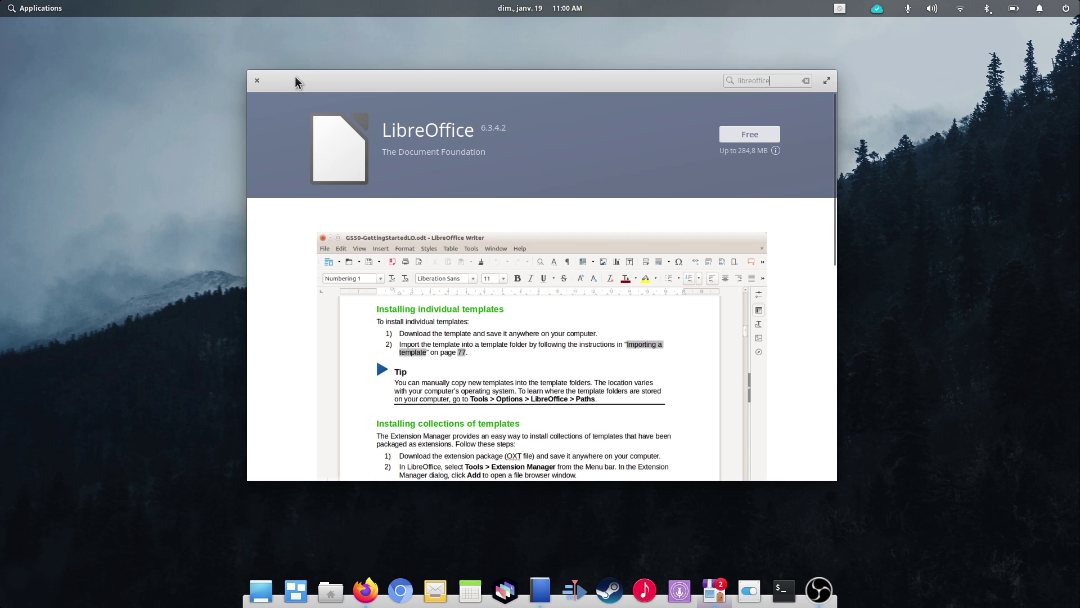
left_click(295, 80)
left_click(354, 248)
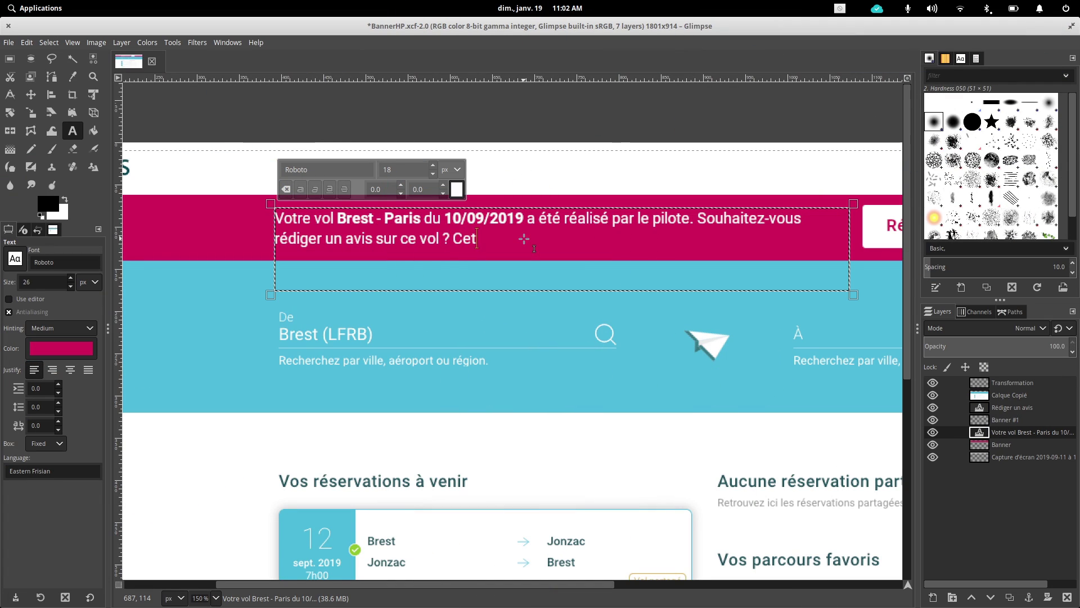
Step: Finish the banner text with 'avis sera visible des autres membres du Club.' and clear the selection
type("avis sera visible")
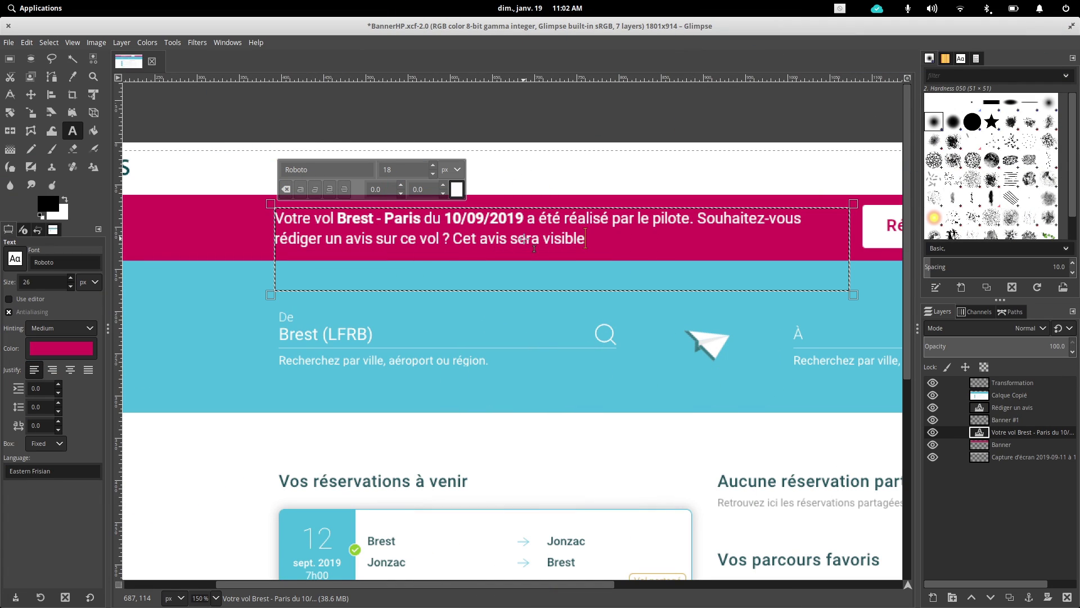
type(" des autres membres du Club.")
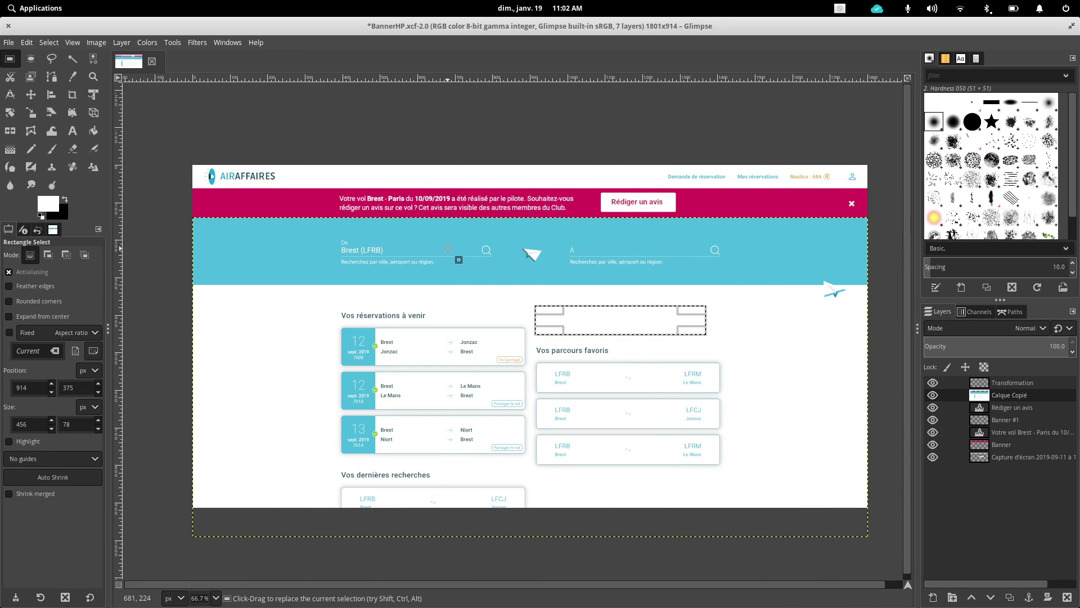
left_click(528, 305)
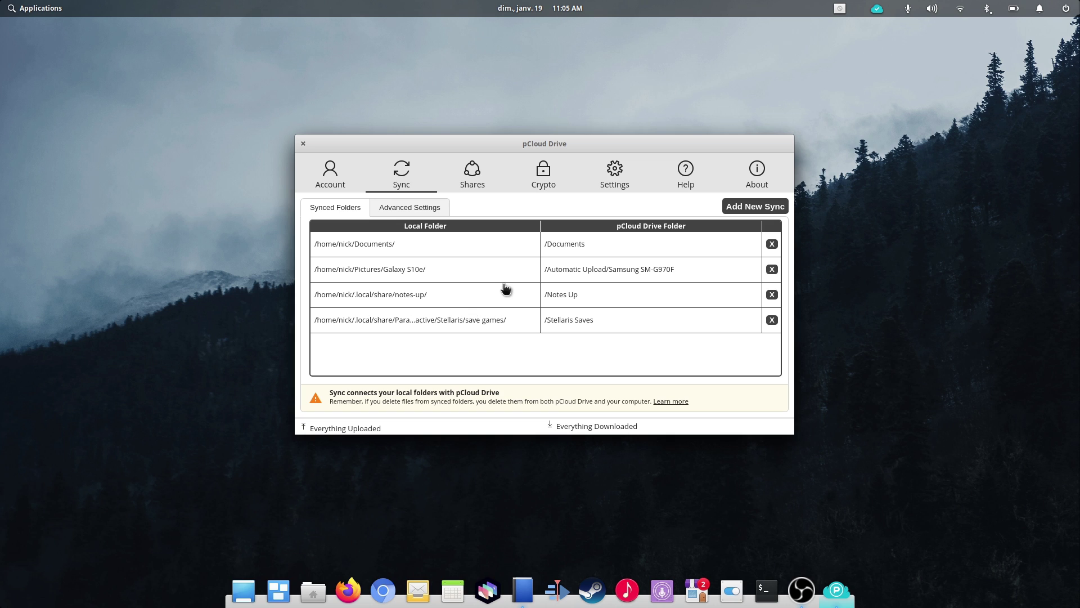
Step: Show the My Shares list of shared folders, such as Mint 19.2 and News - April
left_click(417, 214)
left_click(474, 178)
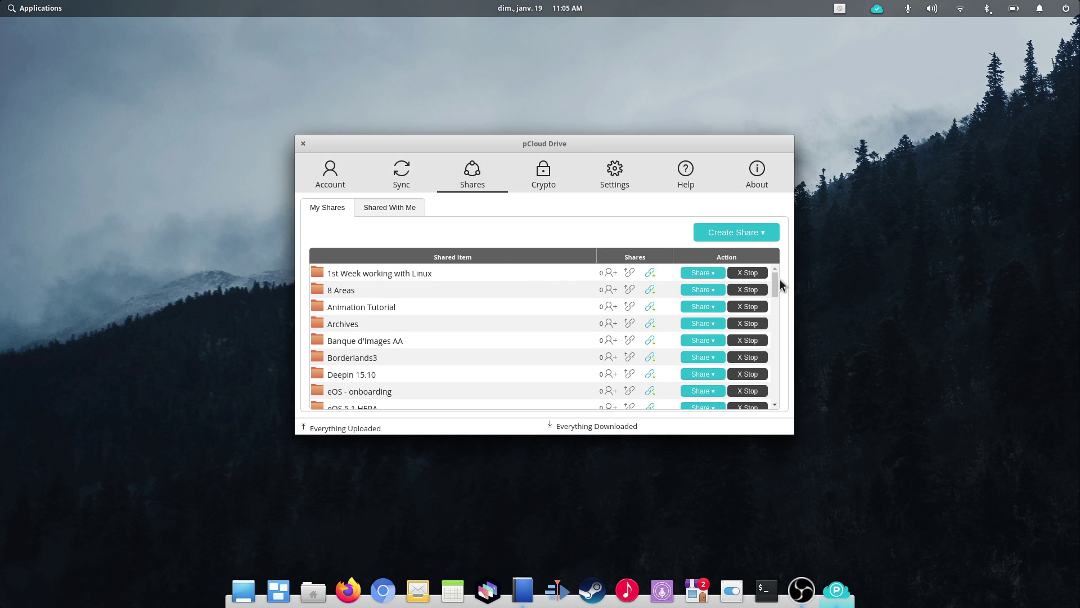
left_click_drag(775, 276, 786, 339)
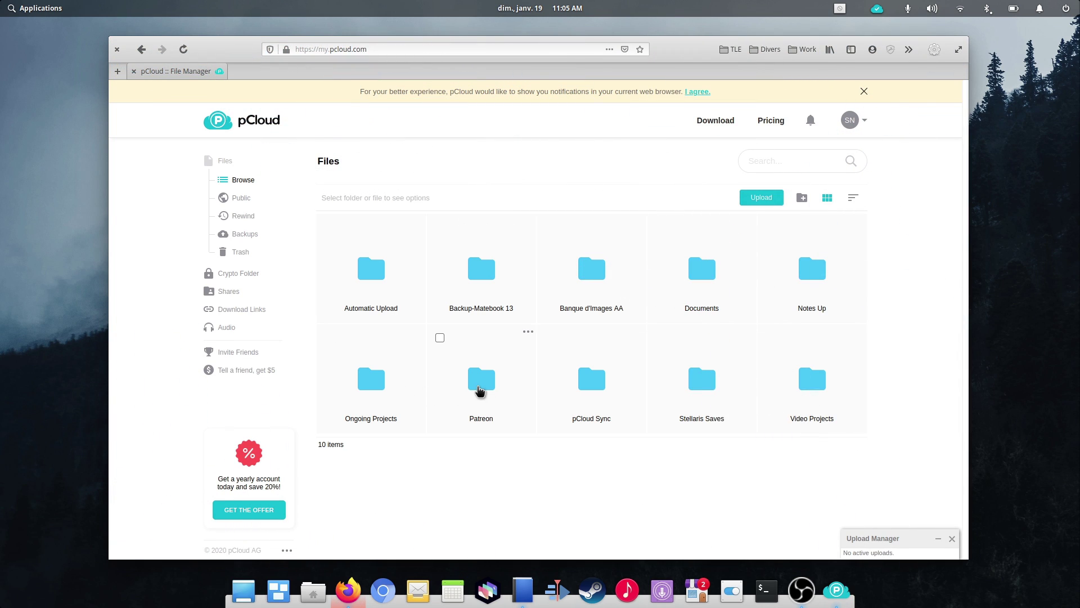
Step: Create a download link for Patreon > Rushes > Archives, then open Video Projects in pCloudDrive
left_click(480, 388)
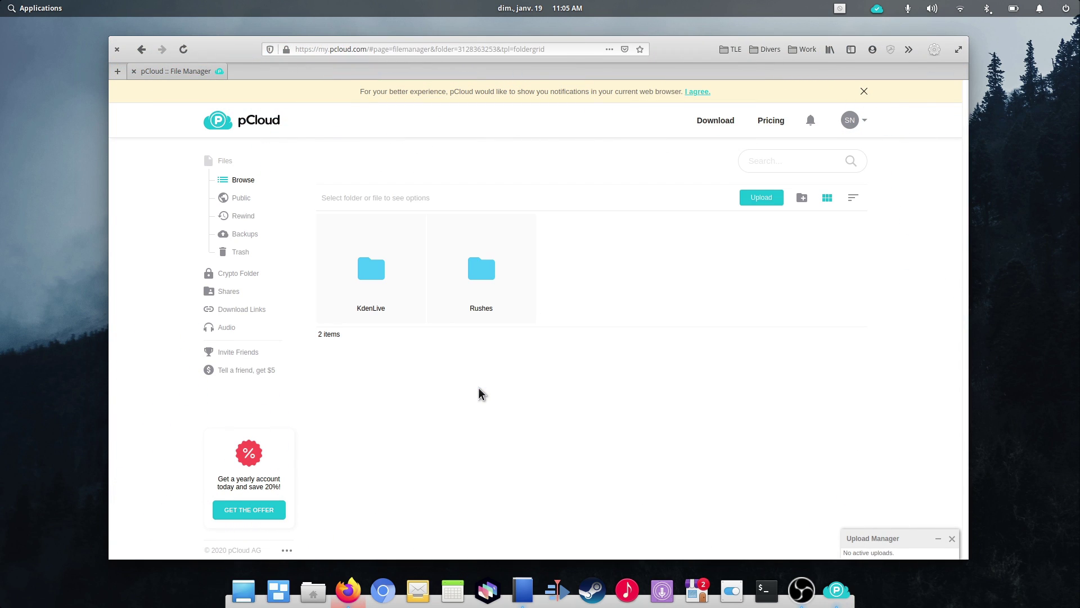
left_click(484, 280)
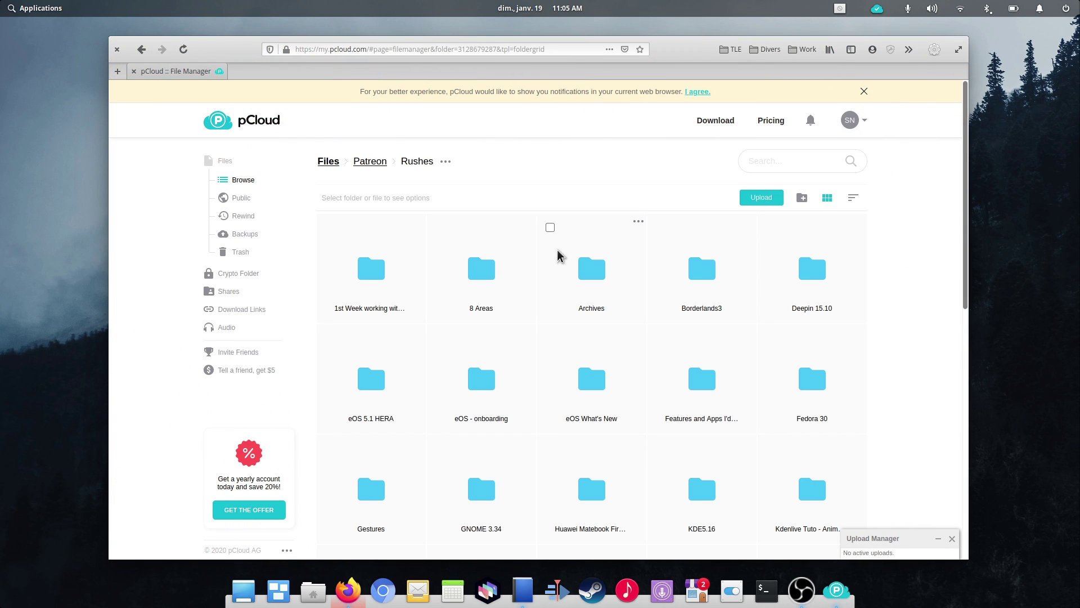
left_click(550, 228)
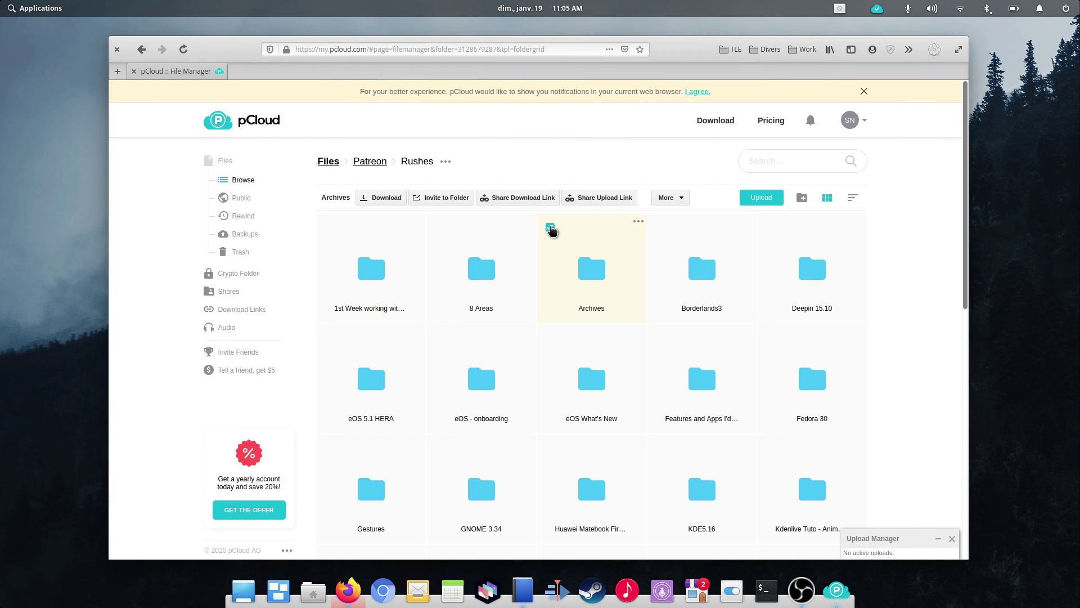
left_click(519, 201)
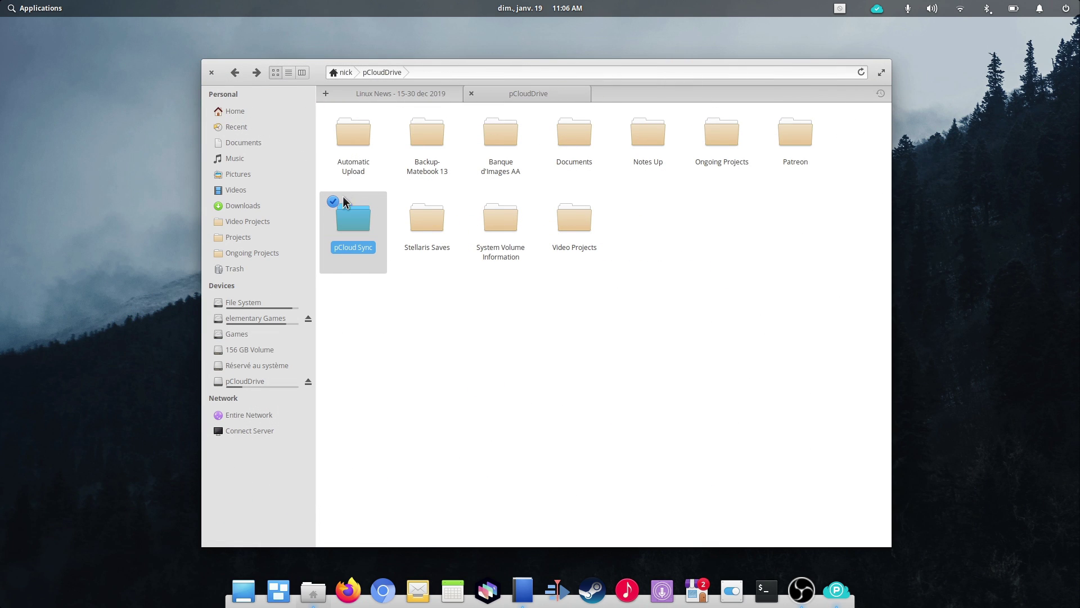
left_click(282, 221)
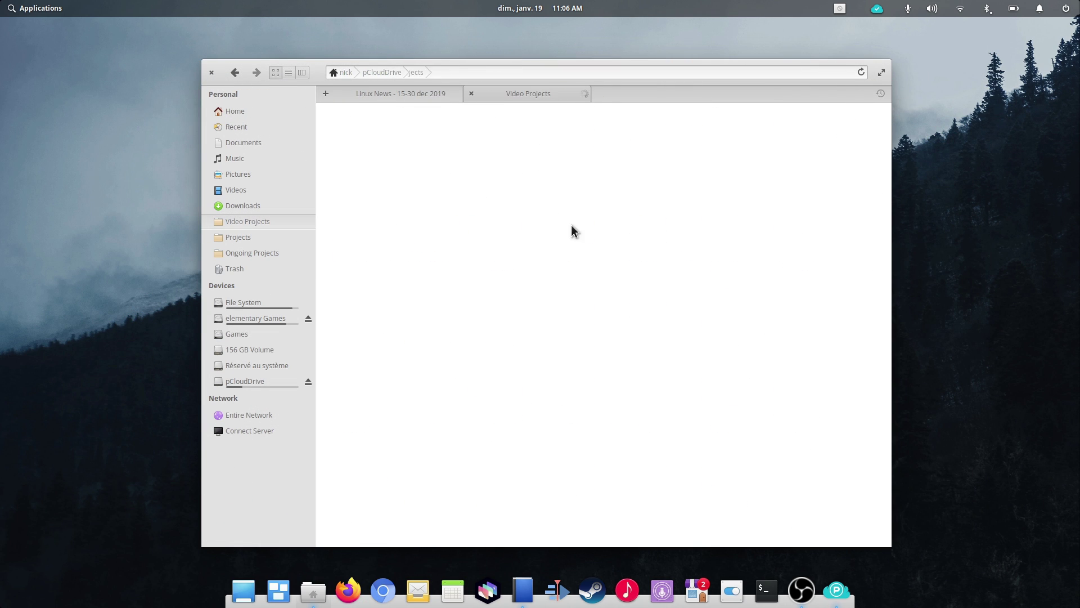
scroll(895, 193, "down", 5)
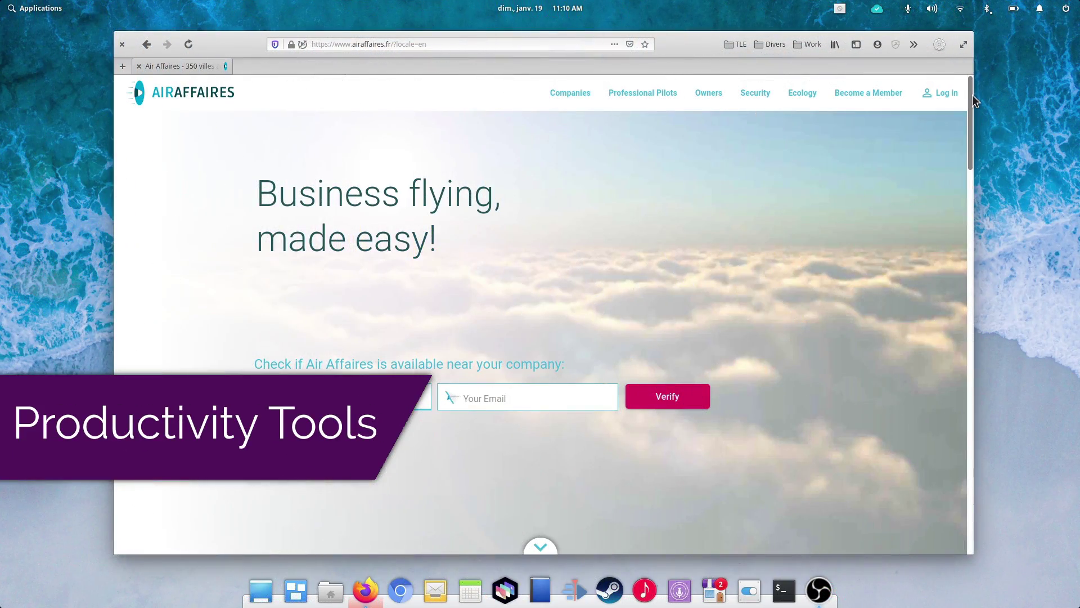
Step: Scroll through the Air Affaires pages and open the site Menu
left_click_drag(975, 101, 963, 367)
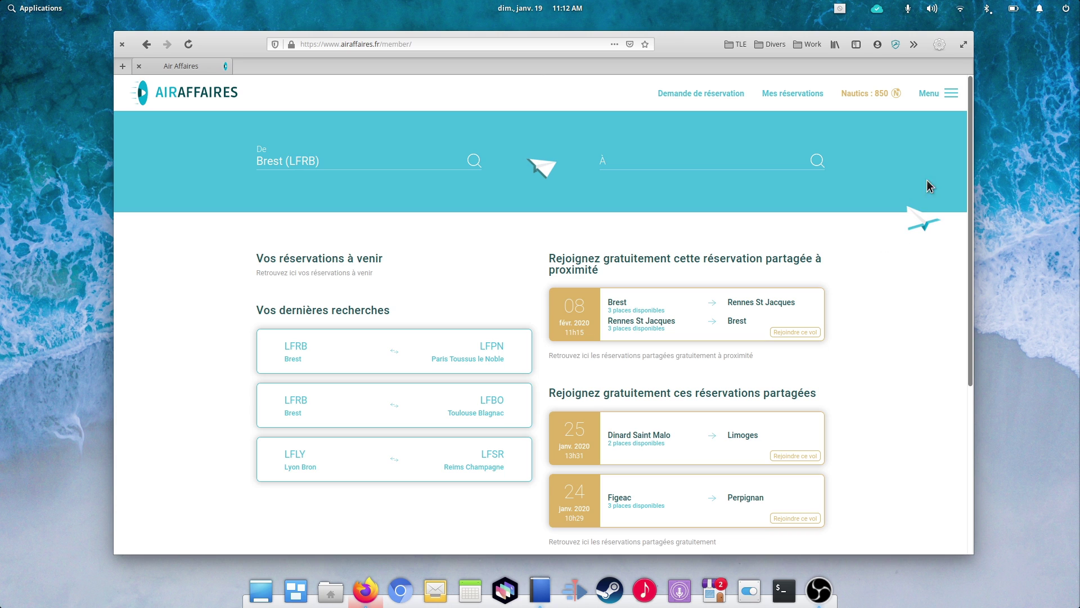
mouse_move(972, 112)
left_mouse_down()
mouse_move(978, 289)
mouse_move(965, 93)
left_mouse_up()
left_click(957, 96)
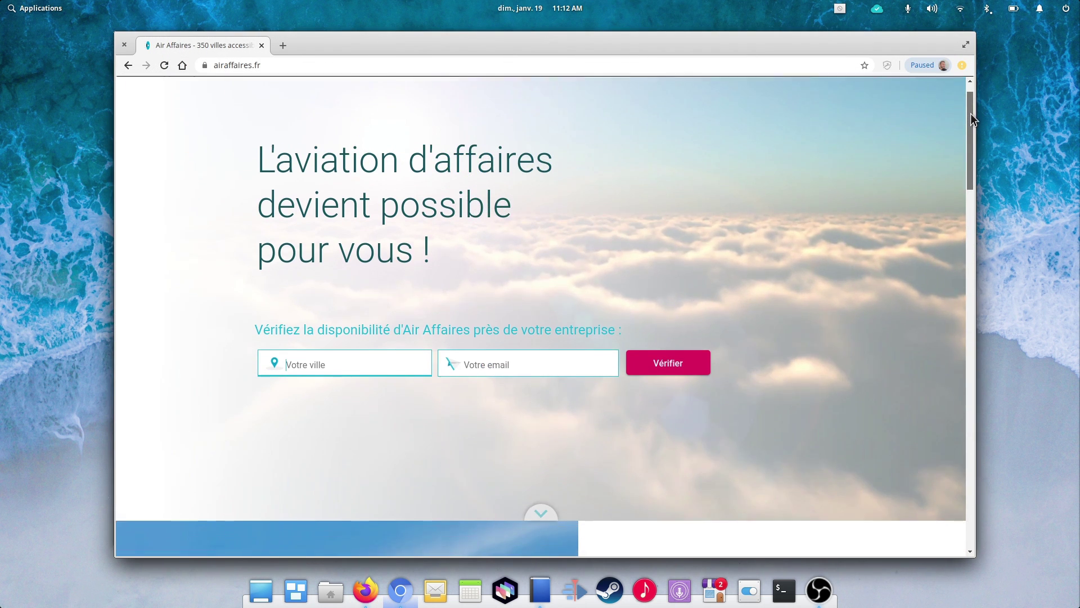
left_click_drag(971, 113, 961, 78)
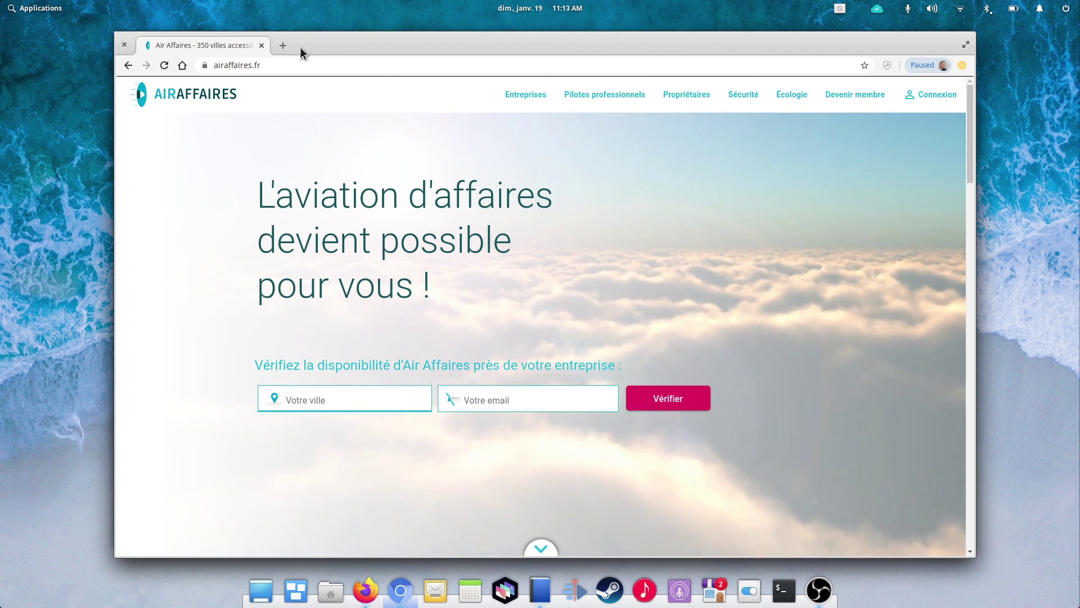
Step: Replace the address bar URL with a web search for 'confluence'
double_click(274, 64)
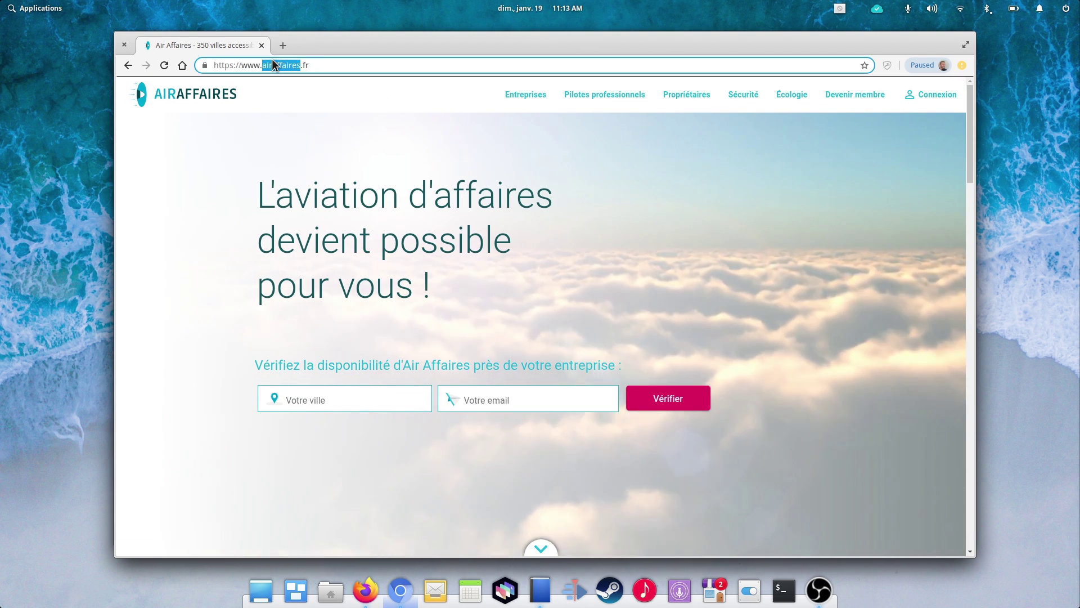
key("ctrl+a")
type("confluence")
key("Return")
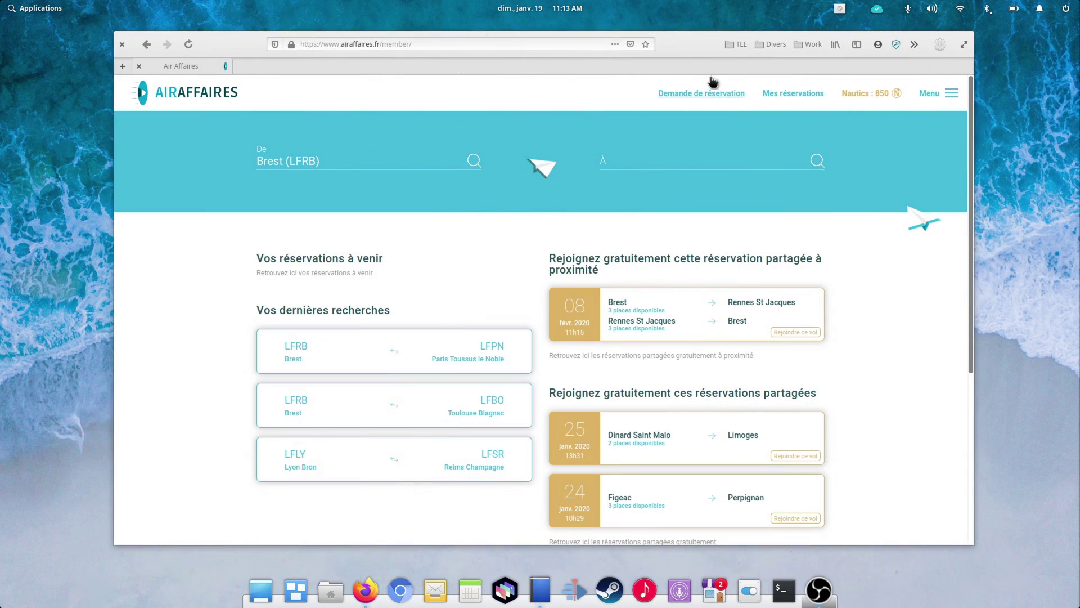
Step: Open the Dashlane extension to list the five saved logins, including airaffaires.fr and Slack Work
left_click(896, 45)
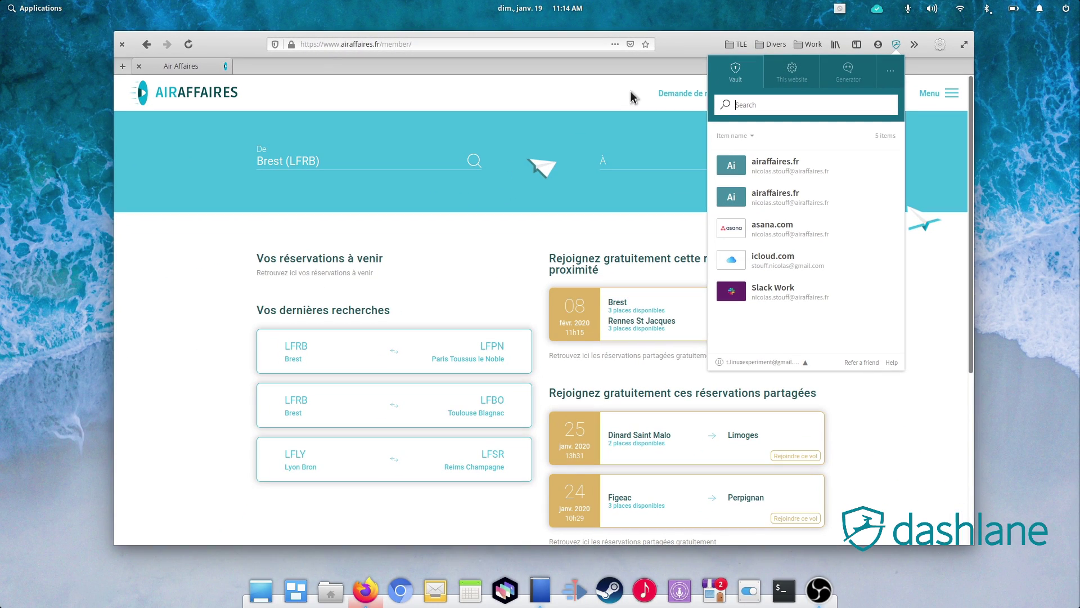
Step: Close the Dashlane popup and scroll through the saved logins list
left_click(630, 90)
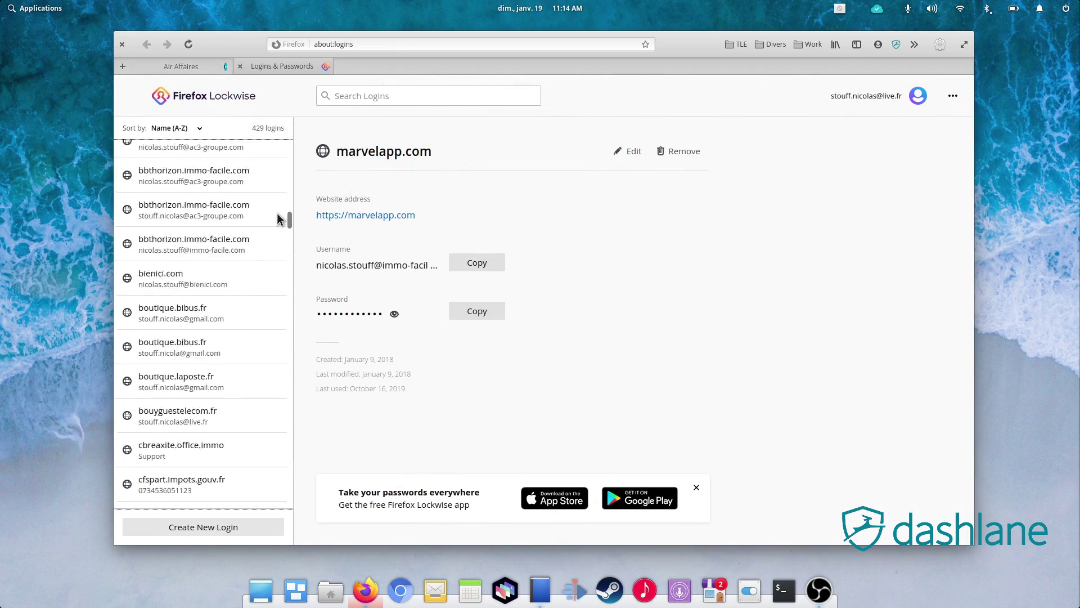
scroll(280, 163, "up", 5)
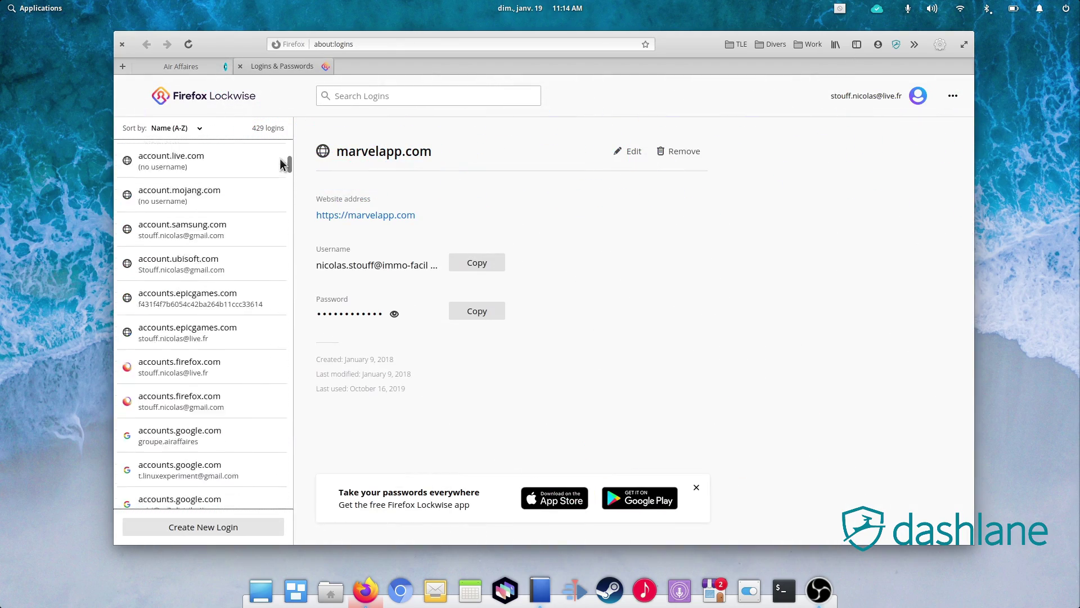
left_click_drag(280, 163, 283, 297)
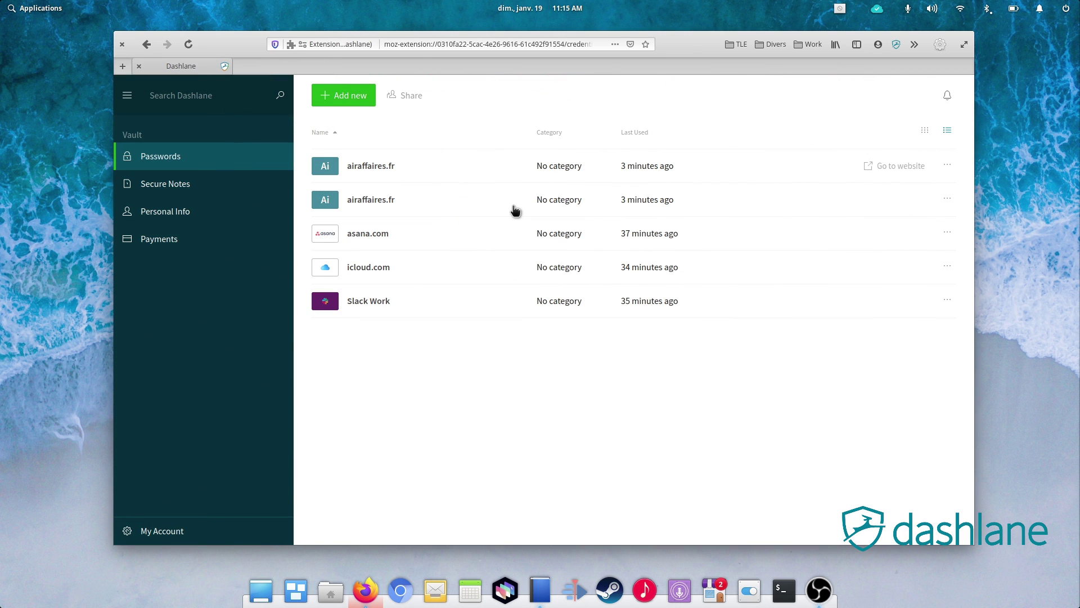
Step: Start a new payment card under Payments and enter the cardholder's name
left_click(186, 241)
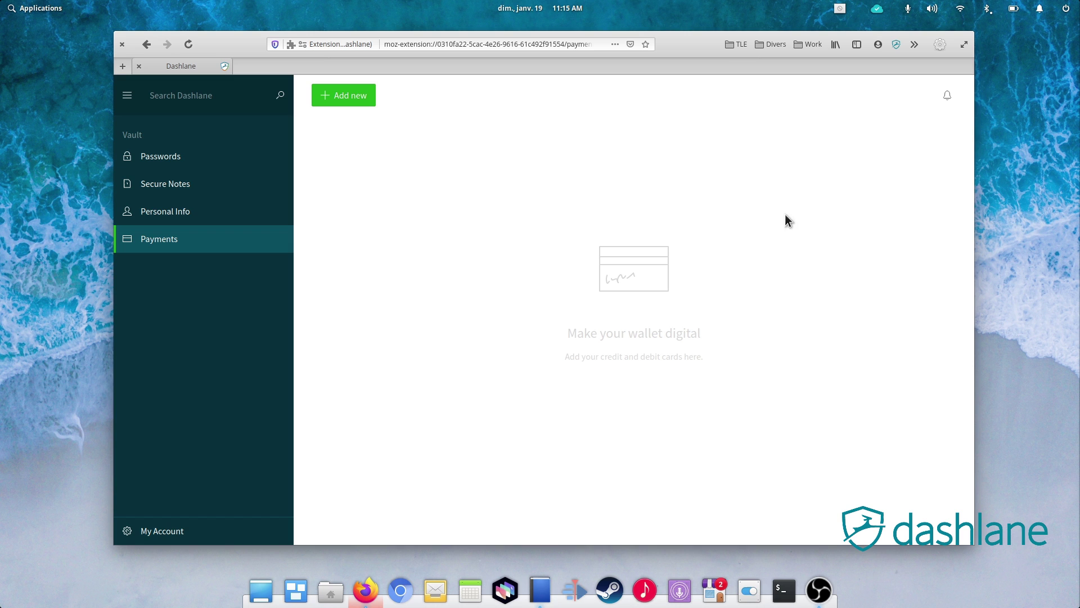
left_click(343, 95)
left_click(788, 188)
Step: Enter the card number and security code, set expiry 02/2022, and start naming the card
key("Tab")
type("4")
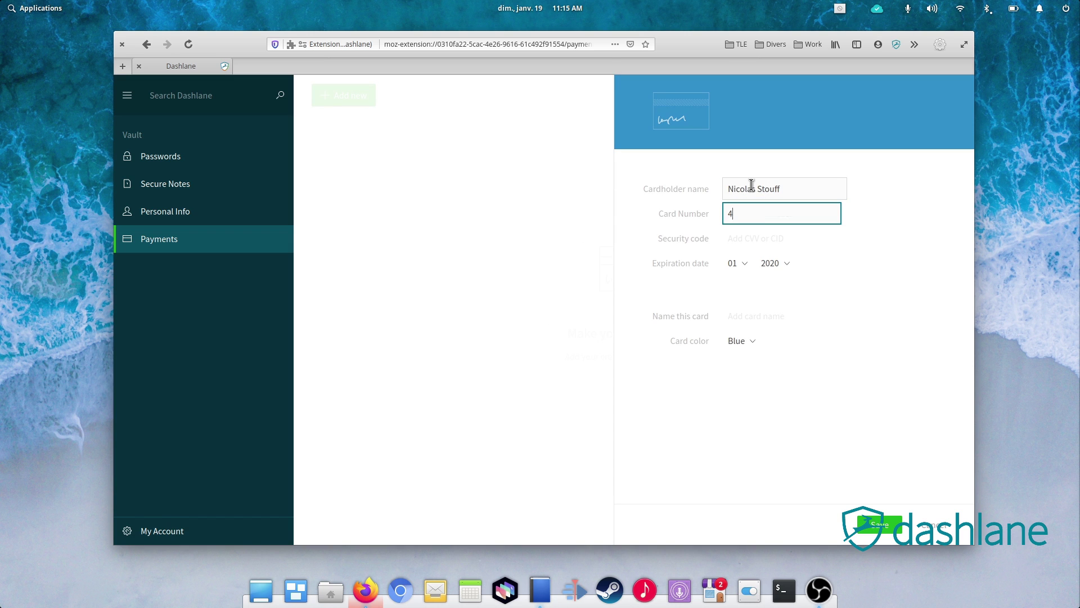
type("242")
key("Tab")
type("222")
left_click(737, 263)
left_click(737, 318)
left_click_drag(775, 263, 776, 318)
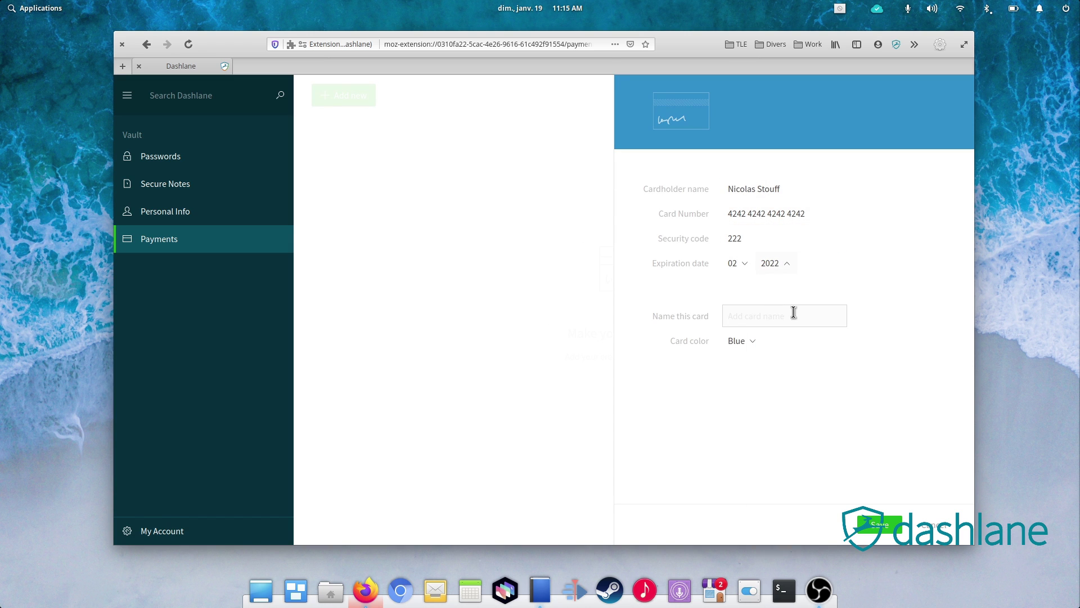
left_click(790, 315)
Step: Fill the eBay shipping address from the saved Dashlane identity and confirm it
type("Tes")
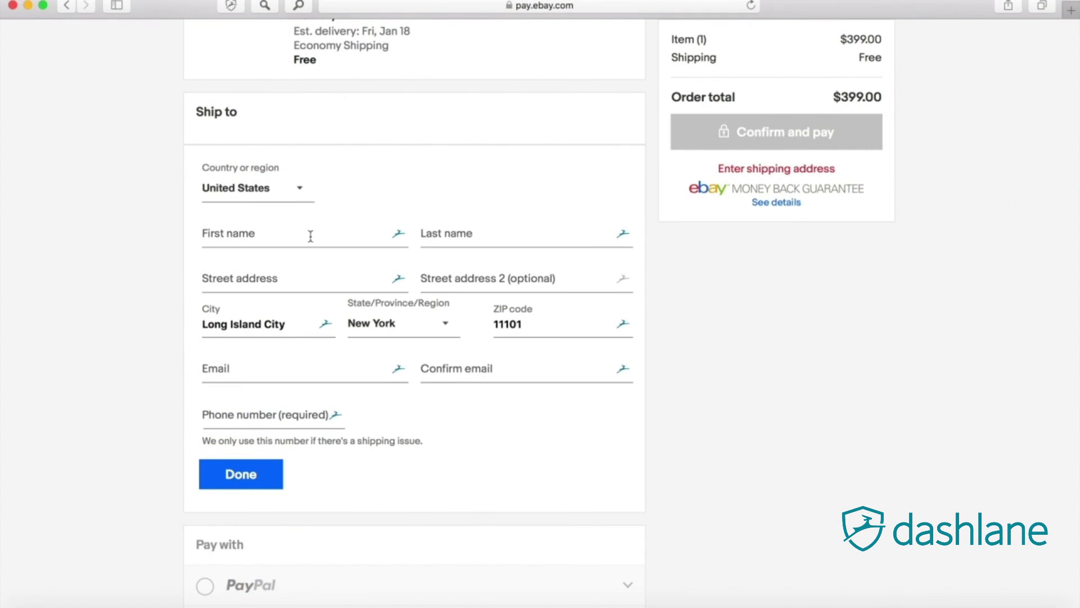
left_click(309, 237)
left_click(309, 194)
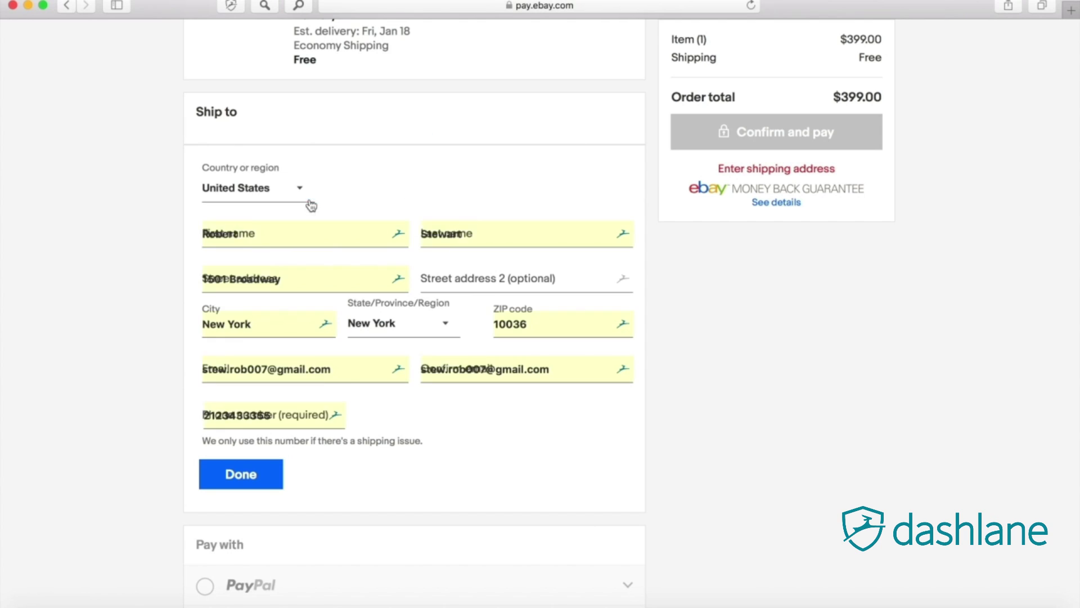
left_click(271, 467)
Step: Pay by credit or debit card, filling the details from the saved Dashlane card and confirming
scroll(420, 469, "down", 5)
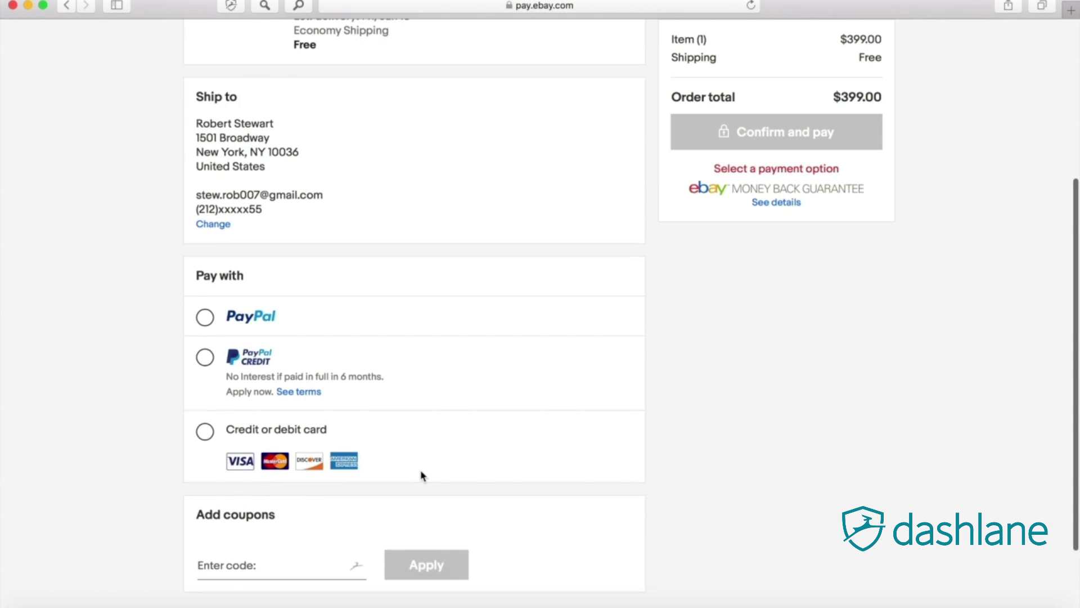
left_click(205, 326)
scroll(268, 416, "down", 3)
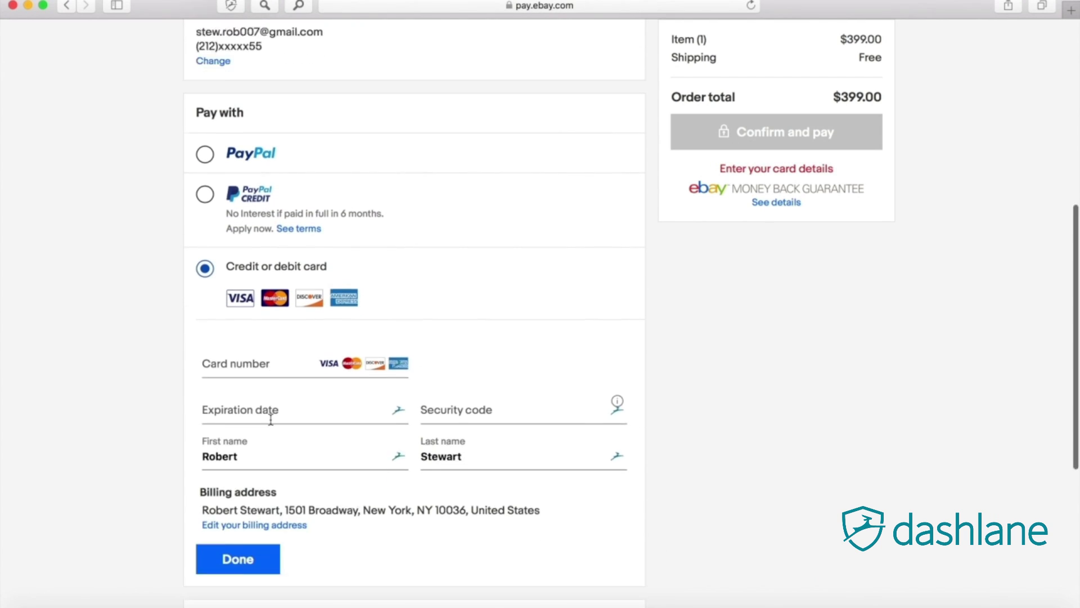
left_click(261, 322)
left_click(441, 188)
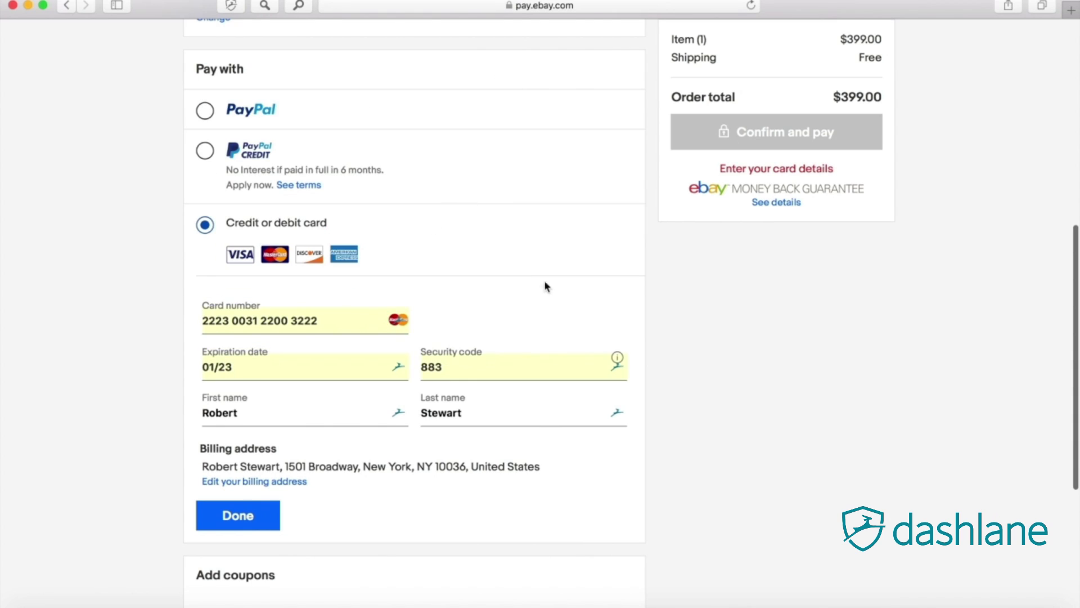
left_click(251, 514)
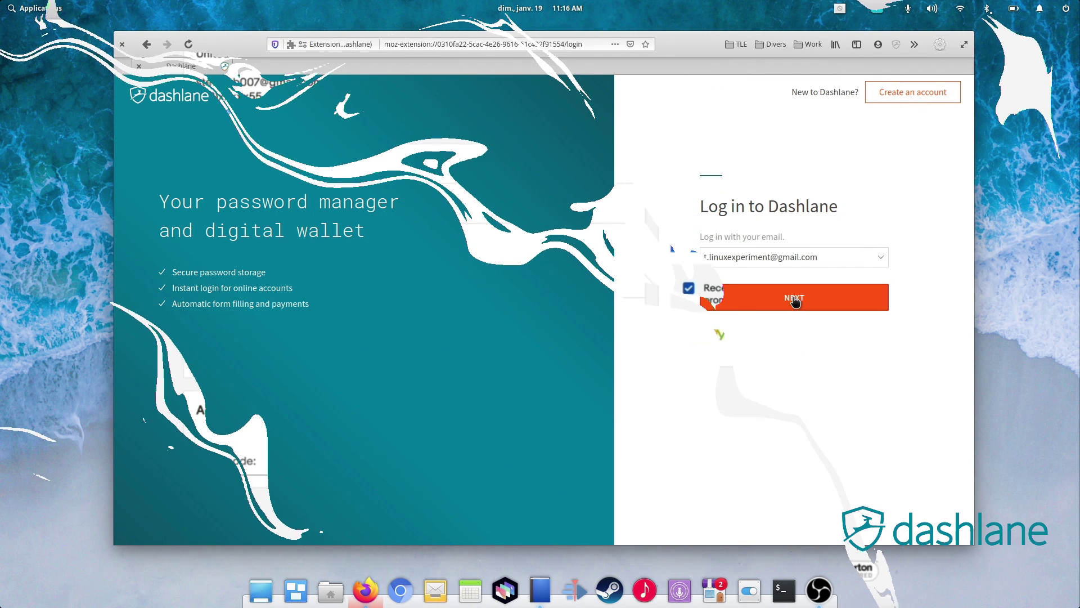
Step: Unlock the vault with the master password and generate a 16-character letters-and-digits password
left_click(793, 296)
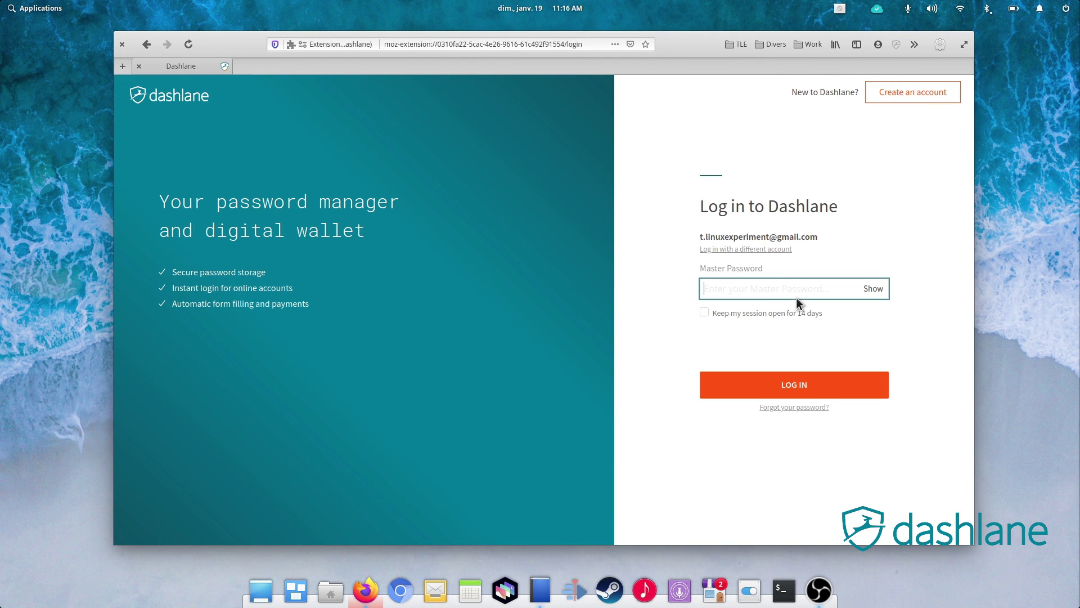
type("••••••")
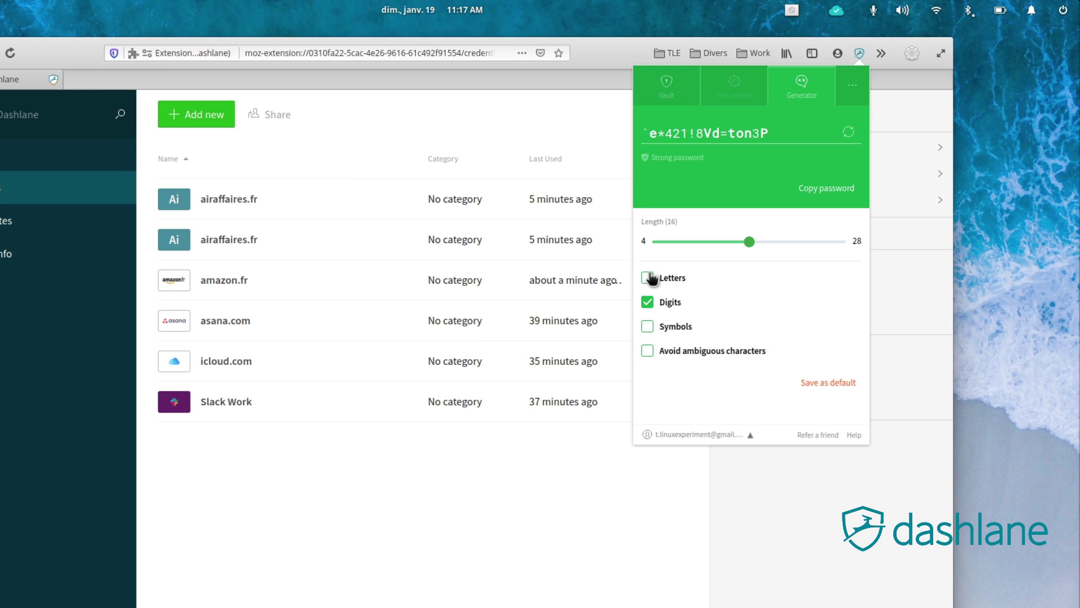
left_click(649, 277)
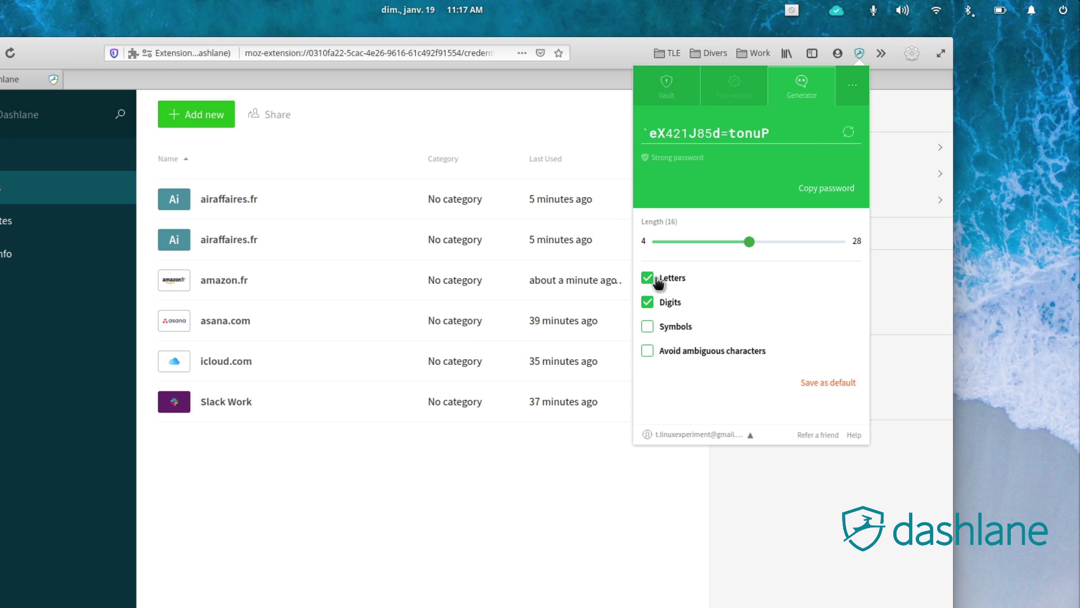
left_click(849, 132)
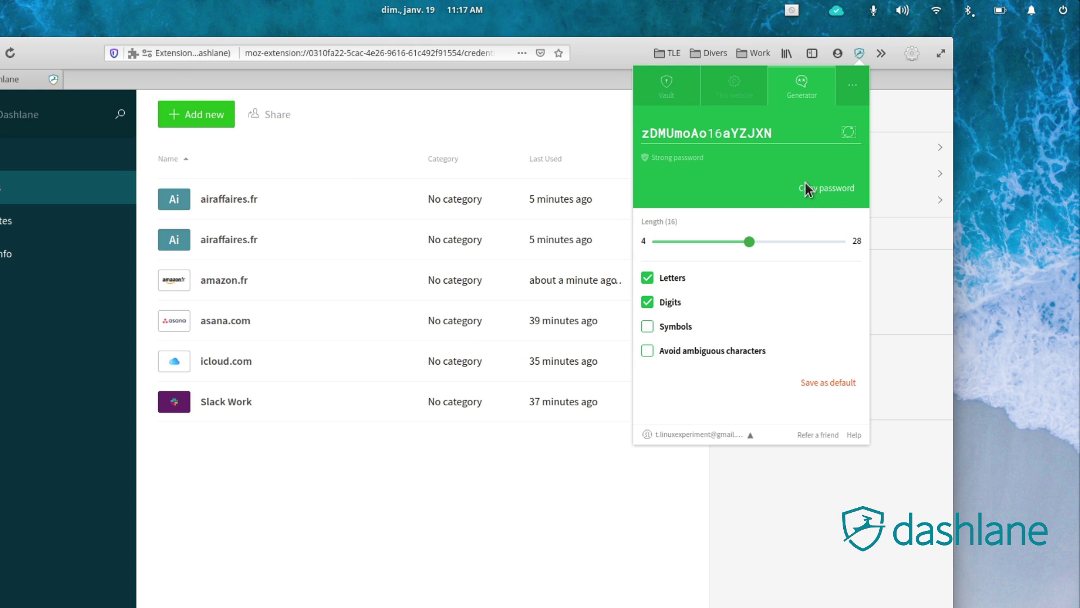
left_click(850, 132)
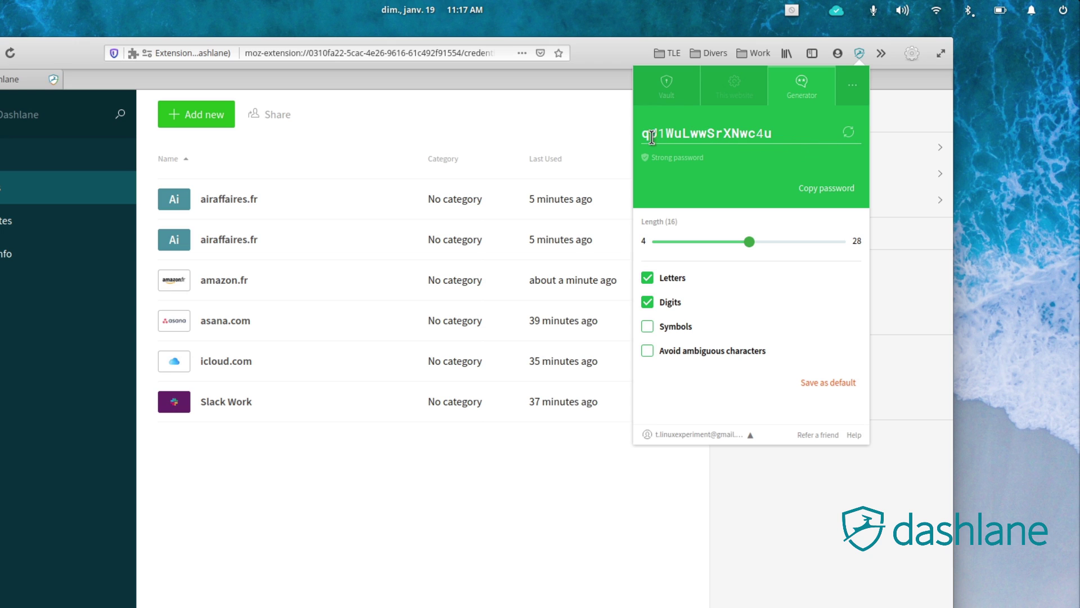
left_click_drag(642, 134, 779, 146)
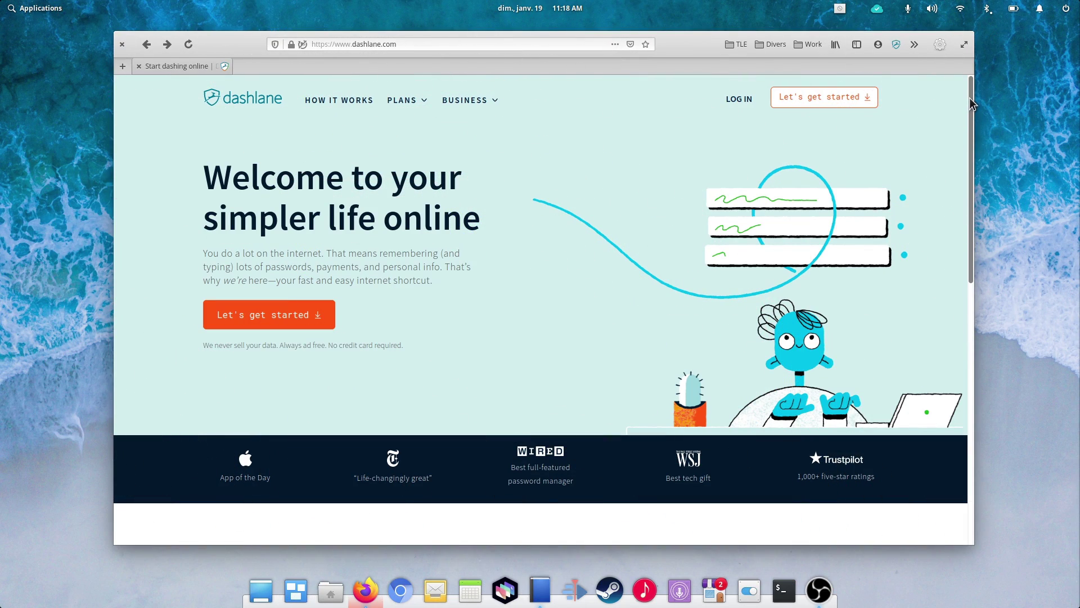
Step: Scroll dashlane.com down to the footer with the Features and Get Dashlane links
left_click_drag(970, 97, 988, 323)
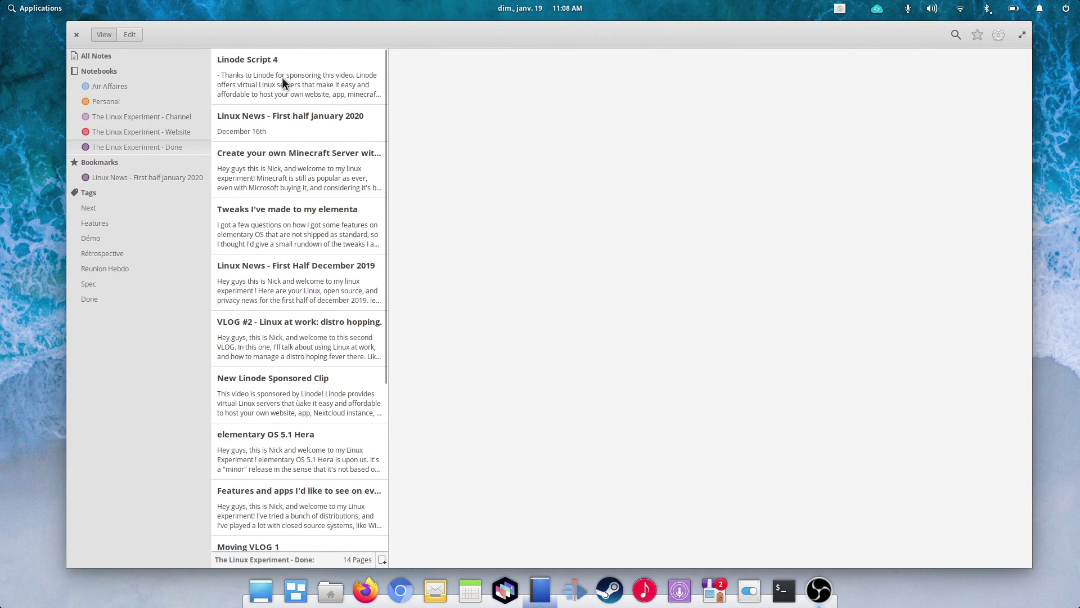
Step: Open the elementary OS tweaks note and switch Notes-Up to the dark theme
left_click(282, 77)
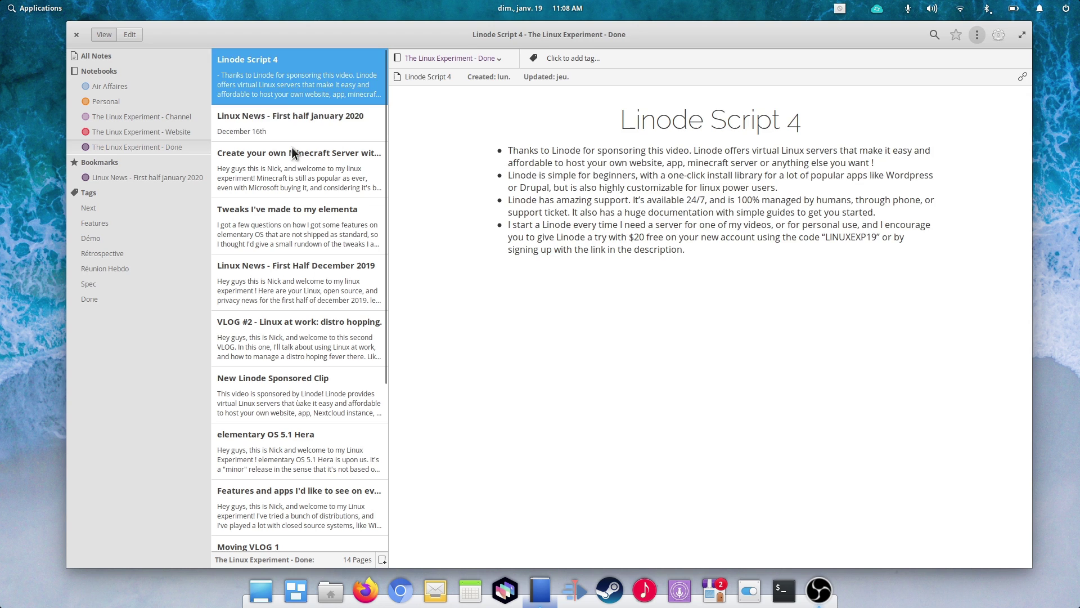
left_click(289, 171)
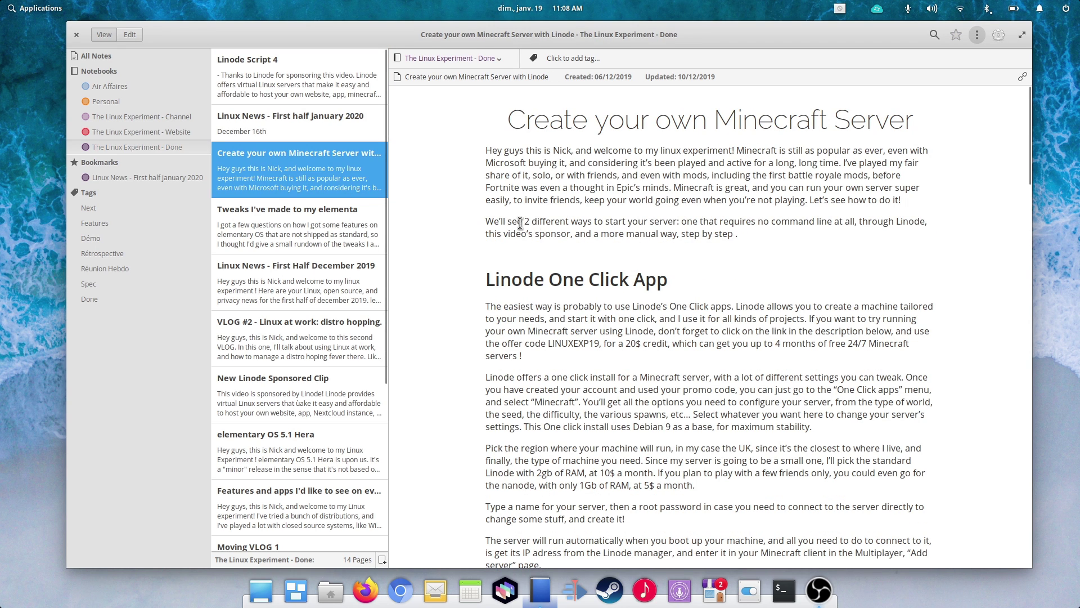
left_click(315, 224)
left_click(999, 36)
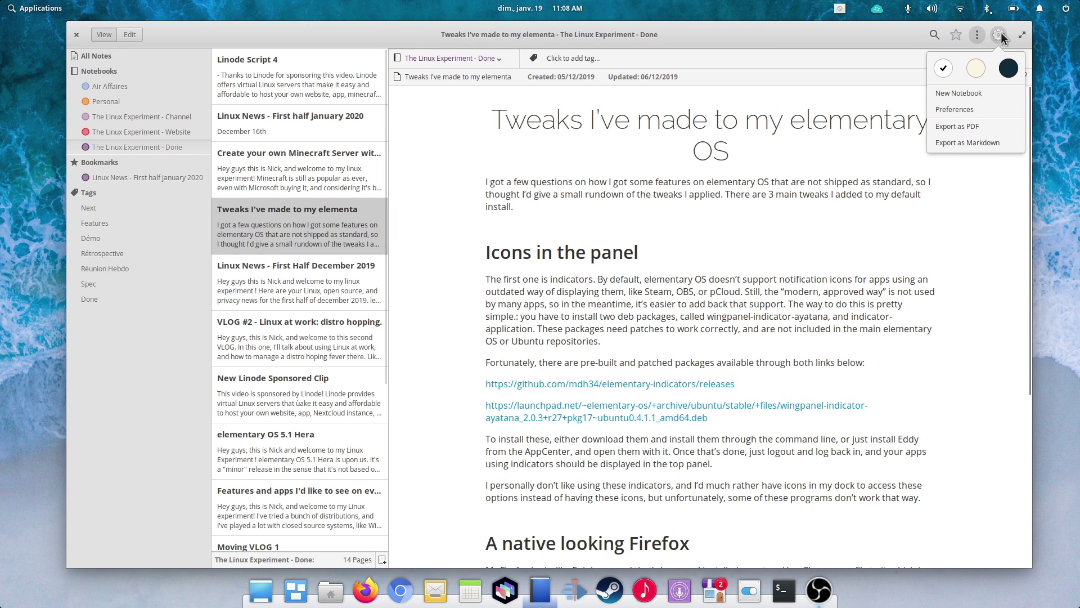
left_click(1007, 69)
left_click(644, 207)
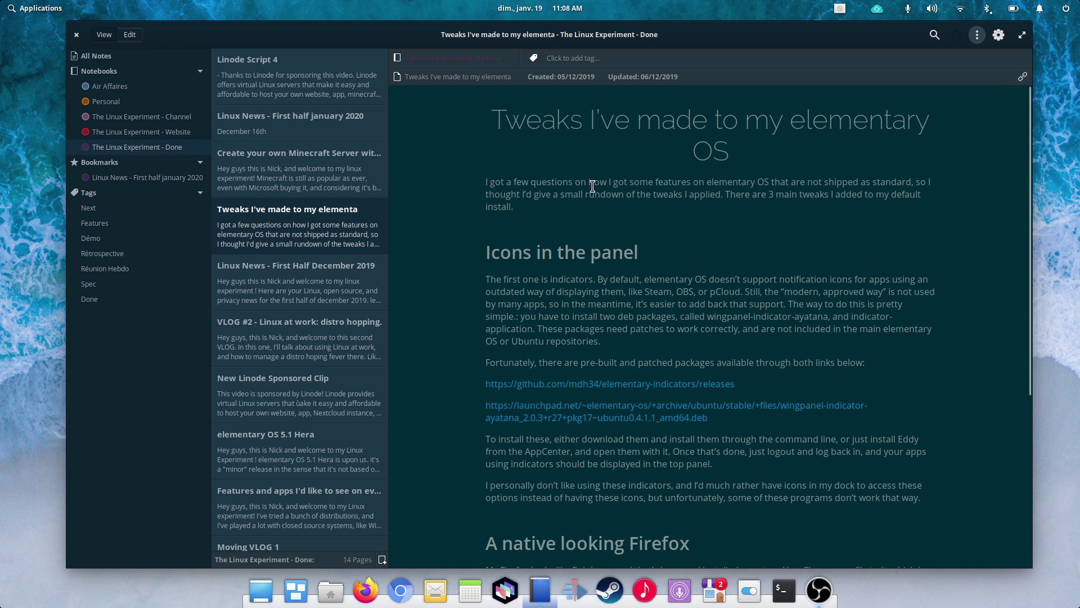
Step: Make the words "got a few questions" bold in the Tweaks note
left_click(131, 35)
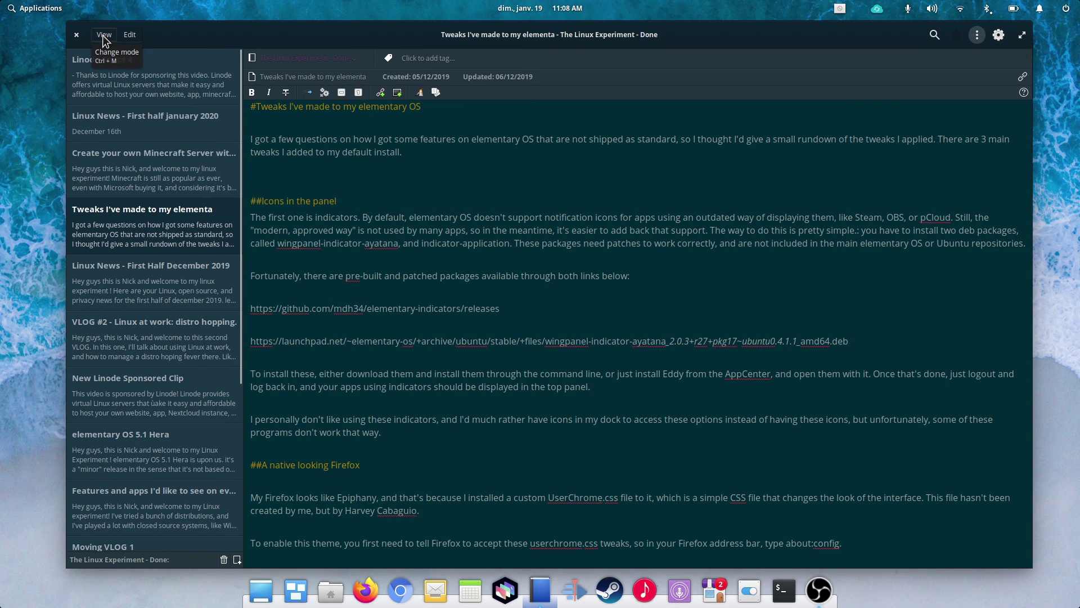
left_click(477, 219)
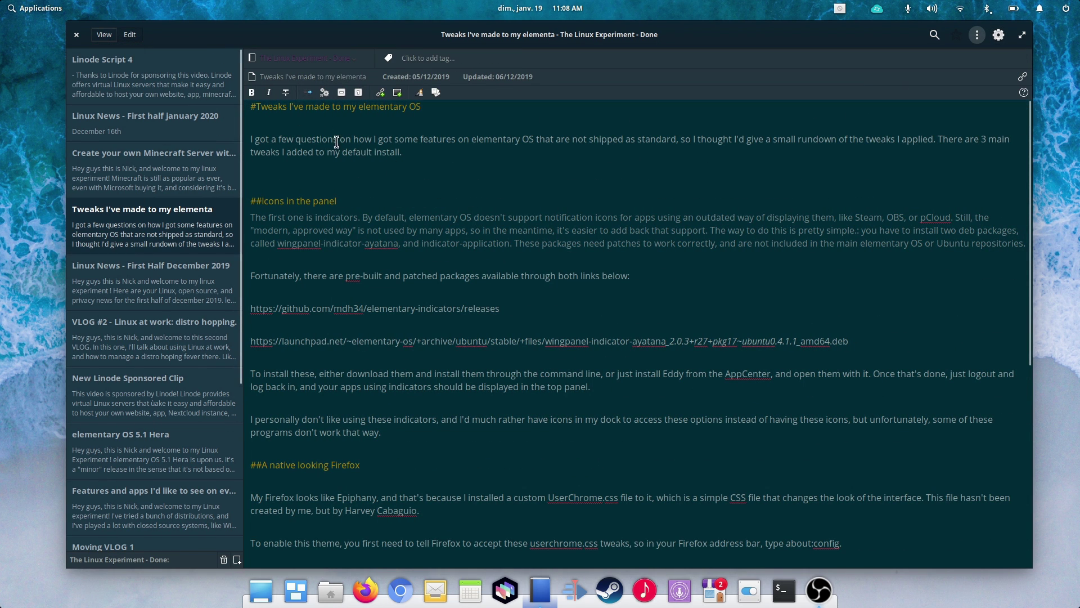
left_click_drag(256, 139, 332, 139)
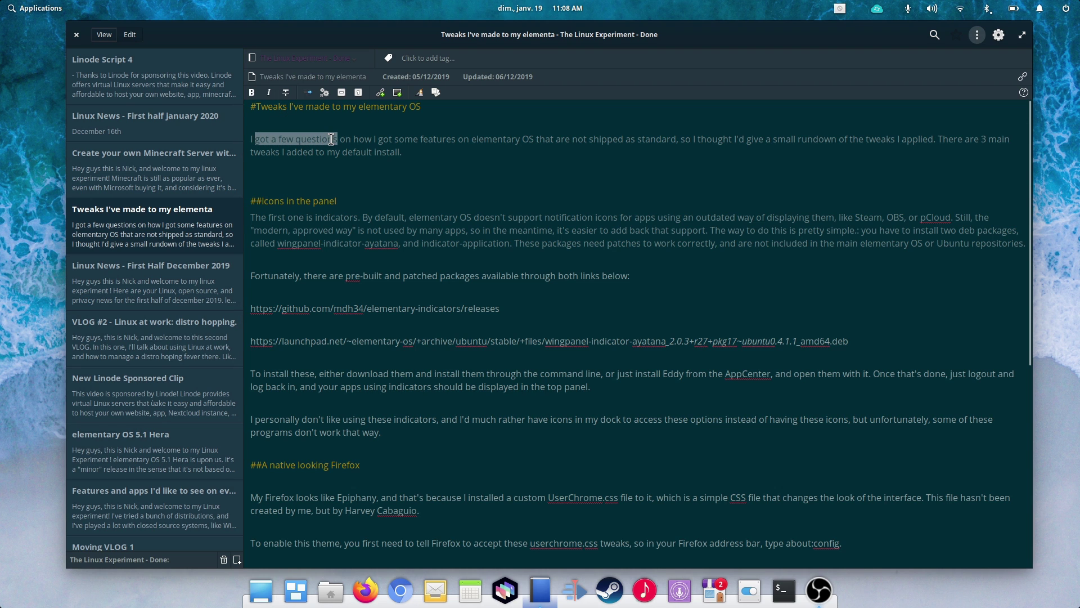
left_click(252, 92)
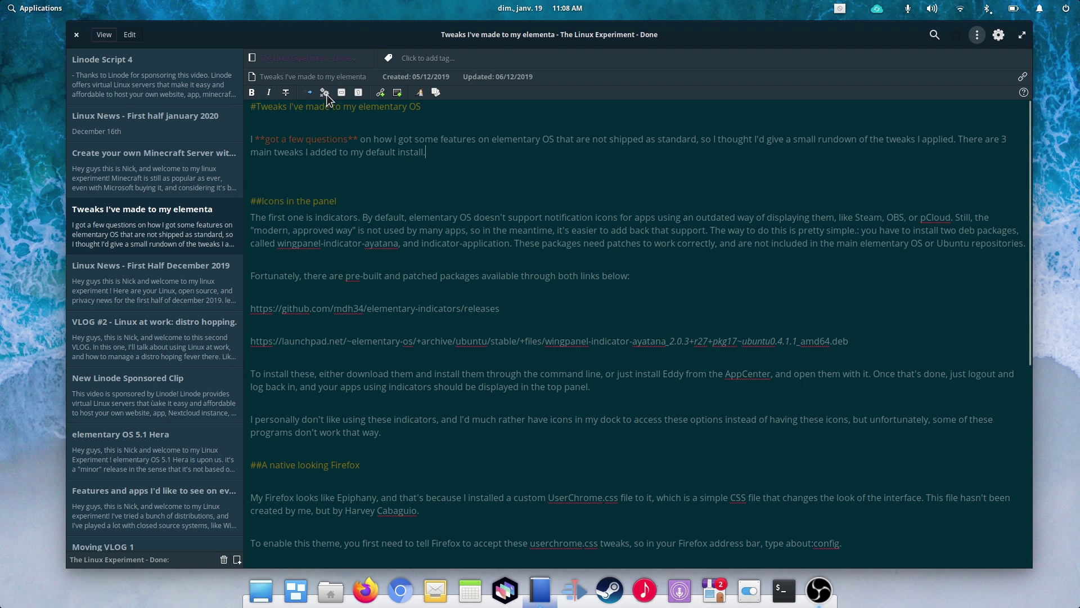
key("ctrl+m")
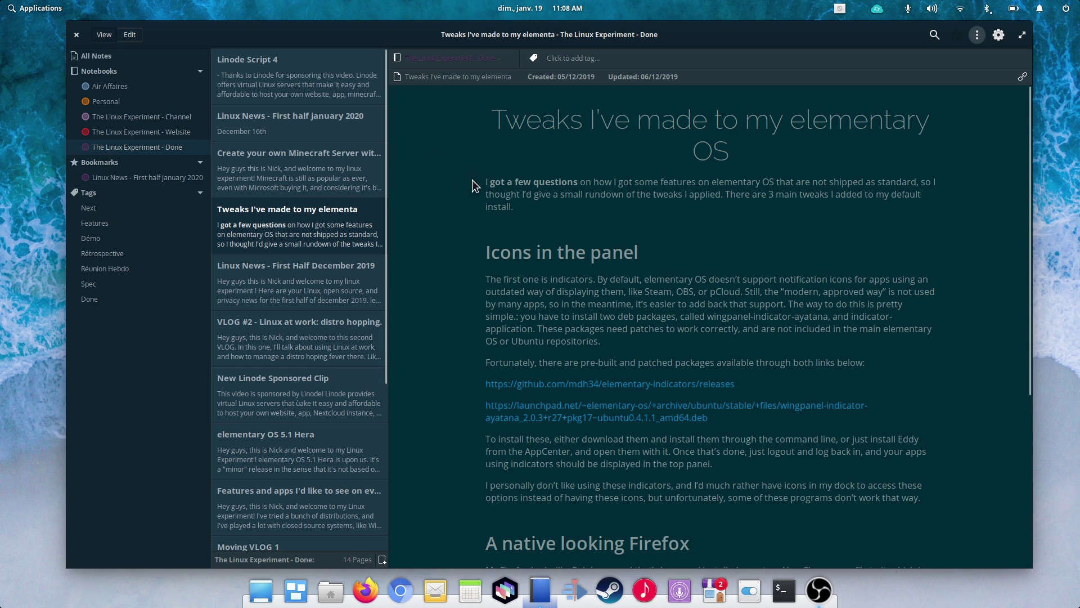
left_click_drag(491, 181, 578, 183)
left_click(580, 220)
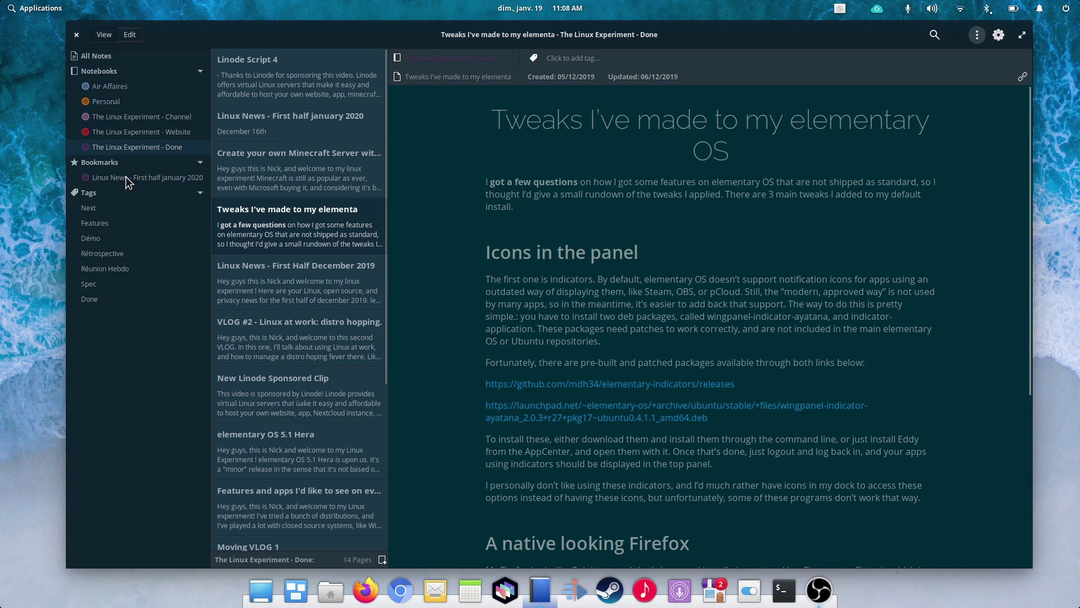
Step: Remove the bookmark from the Linux News note
left_click(126, 176)
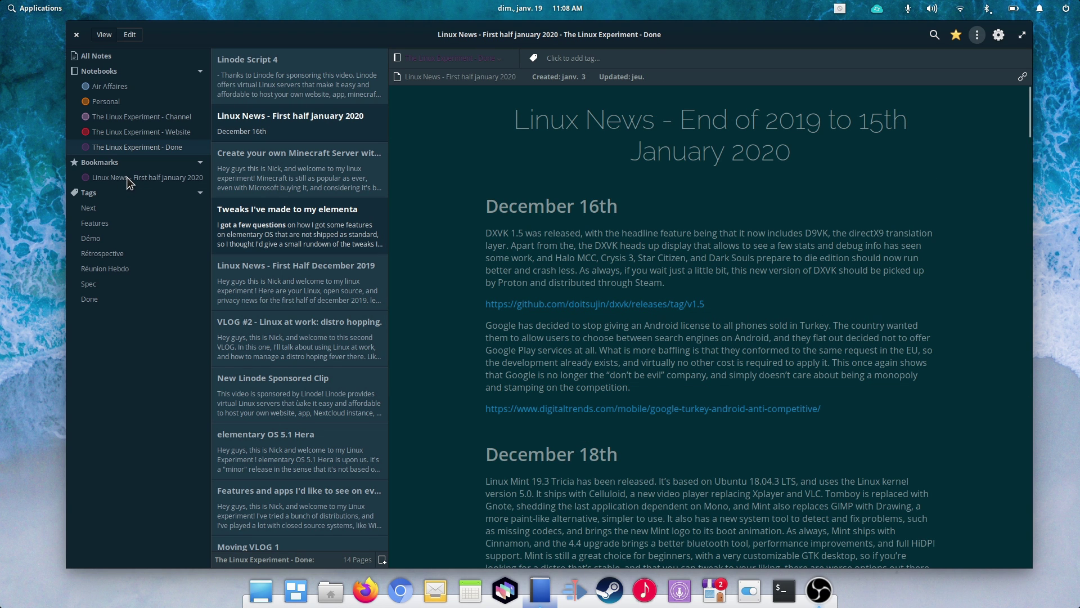
left_click_drag(1027, 99, 959, 48)
left_click(957, 37)
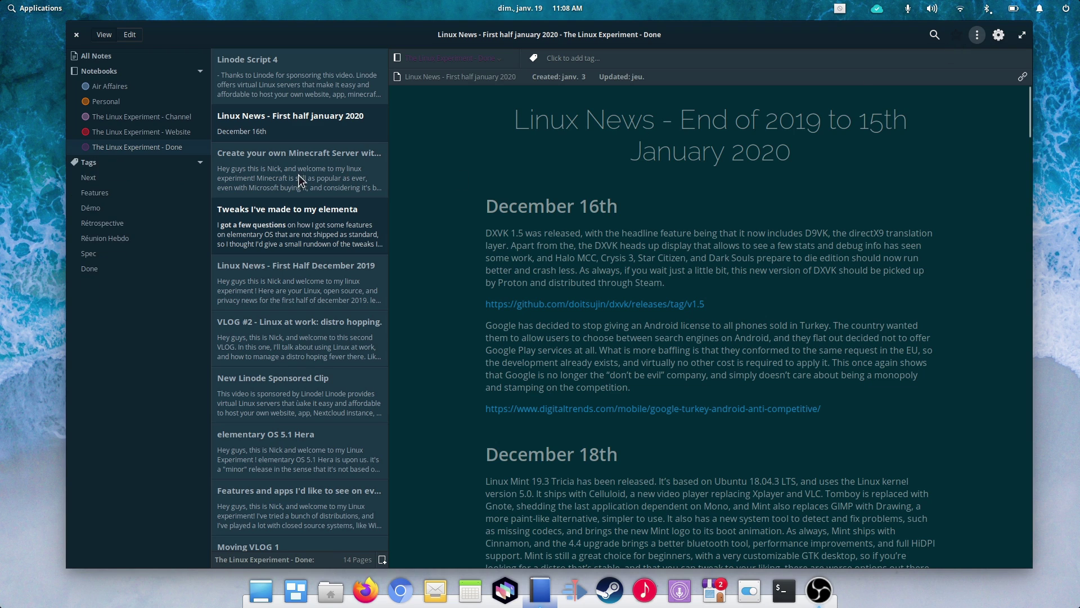
Step: Browse the Air Affaires and The Linux Experiment - Channel notebooks
left_click(113, 118)
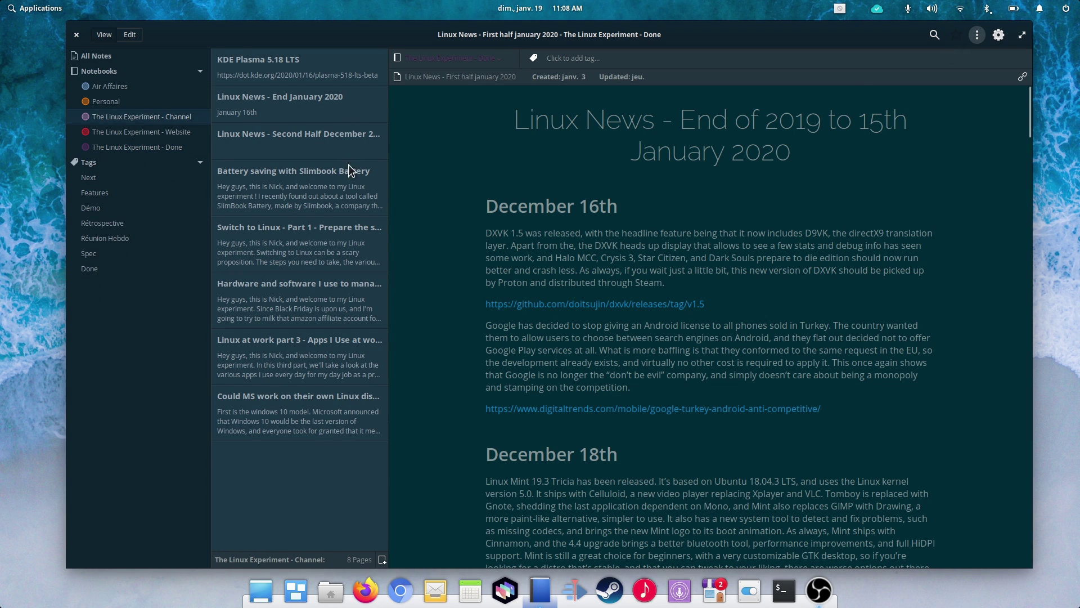
left_click(125, 87)
scroll(327, 157, "down", 3)
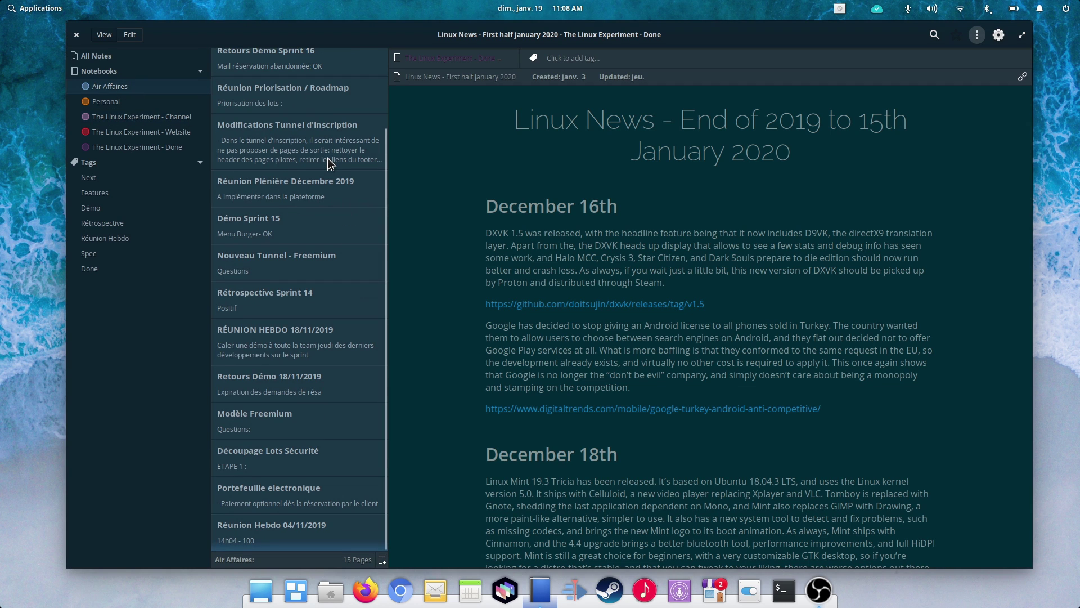
scroll(328, 160, "up", 3)
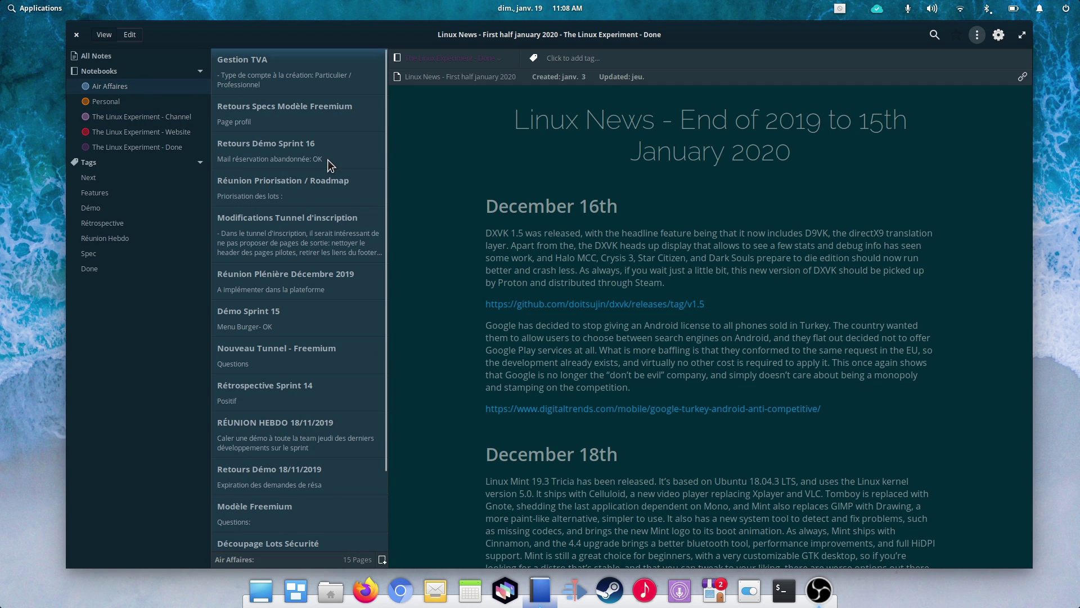
left_click(146, 118)
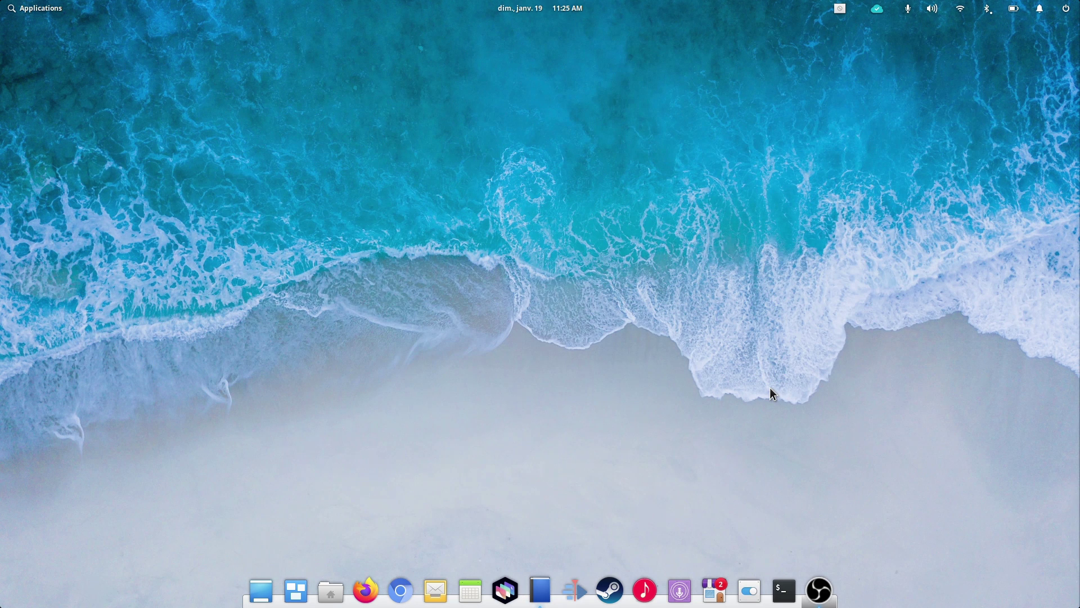
Step: Set Ulauncher's Color Theme to Elementary Dark in its preferences
key("ctrl+space")
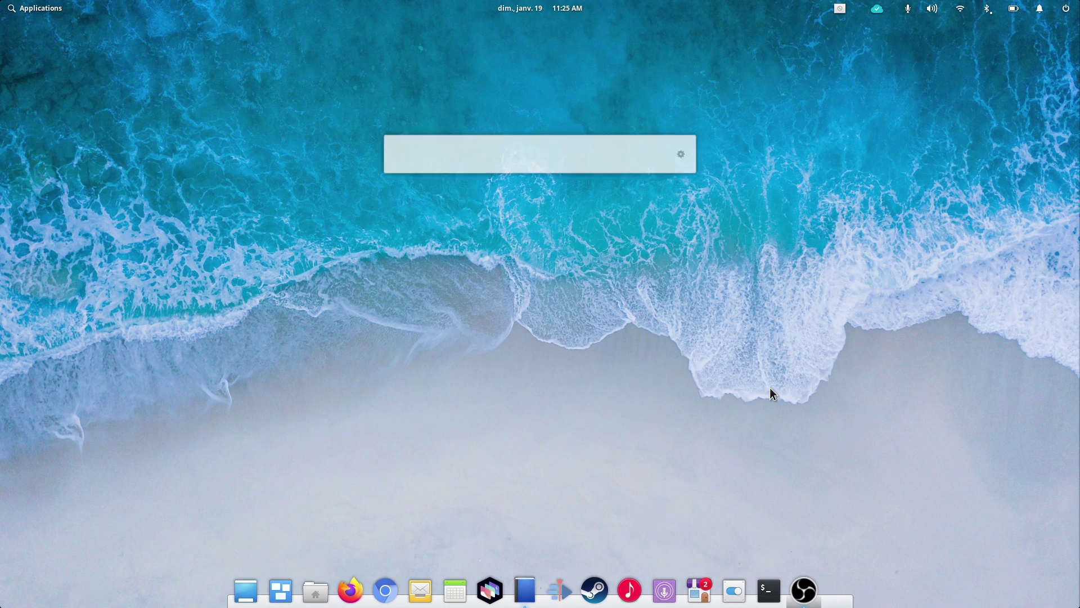
left_click(684, 152)
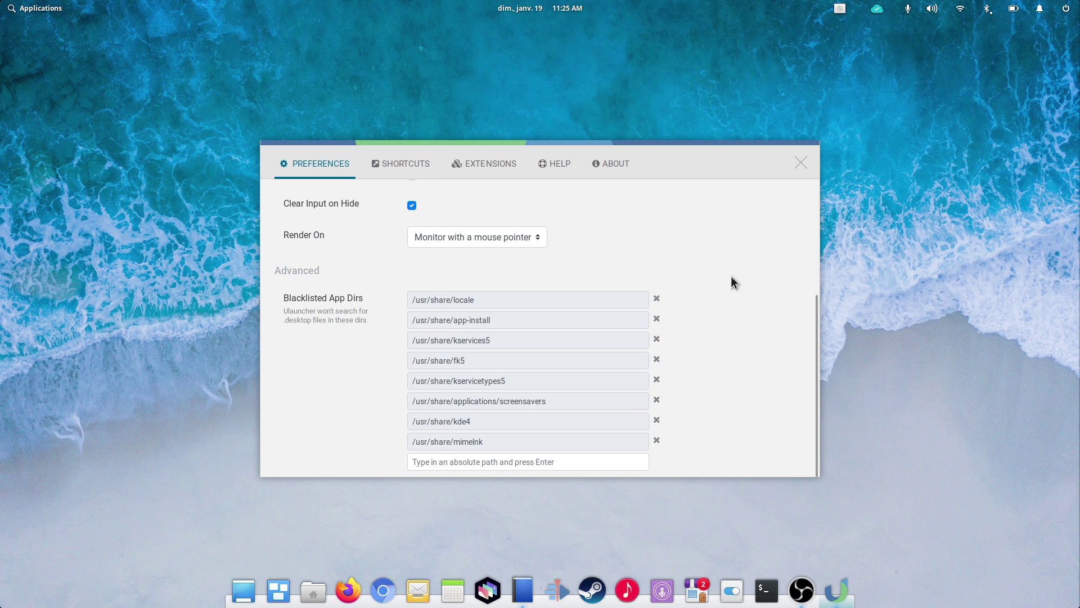
scroll(616, 243, "up", 5)
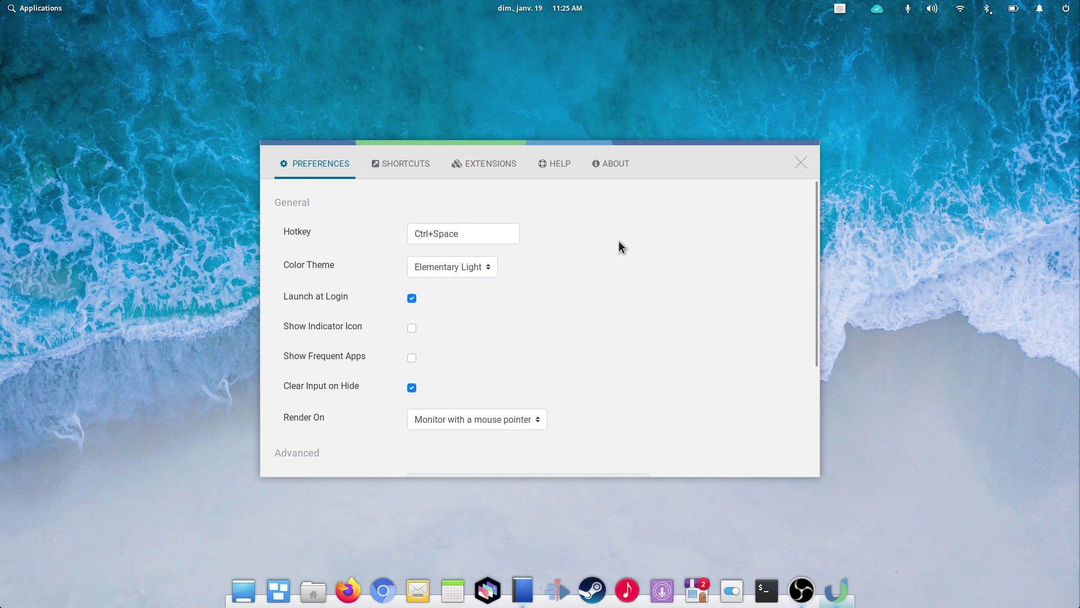
left_click(483, 265)
left_click(455, 286)
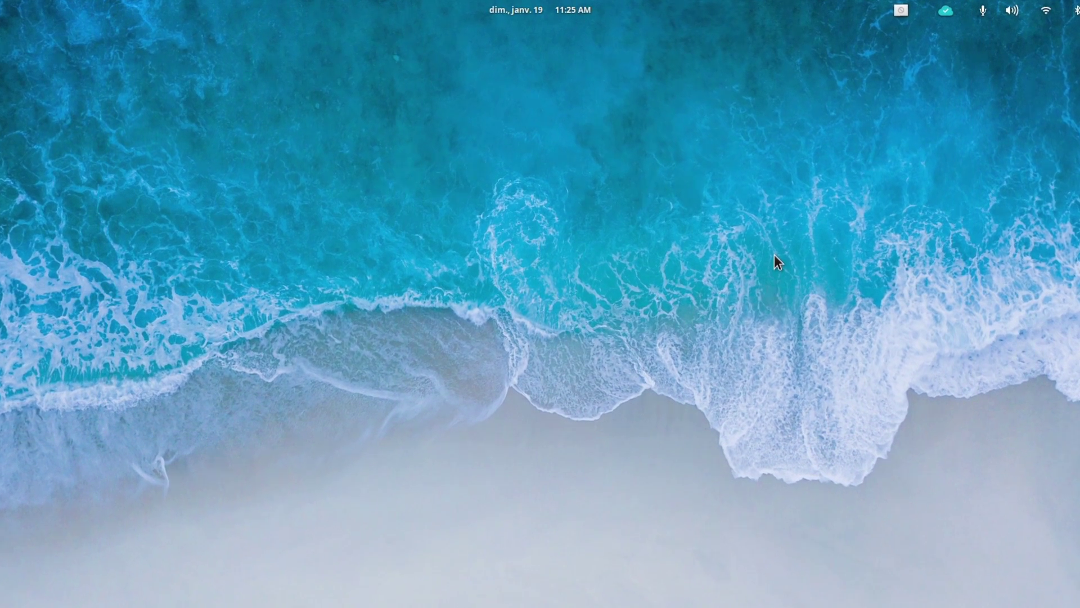
Step: Search 'gt budget' in the launcher and start LibreOffice Calc
key("ctrl+space")
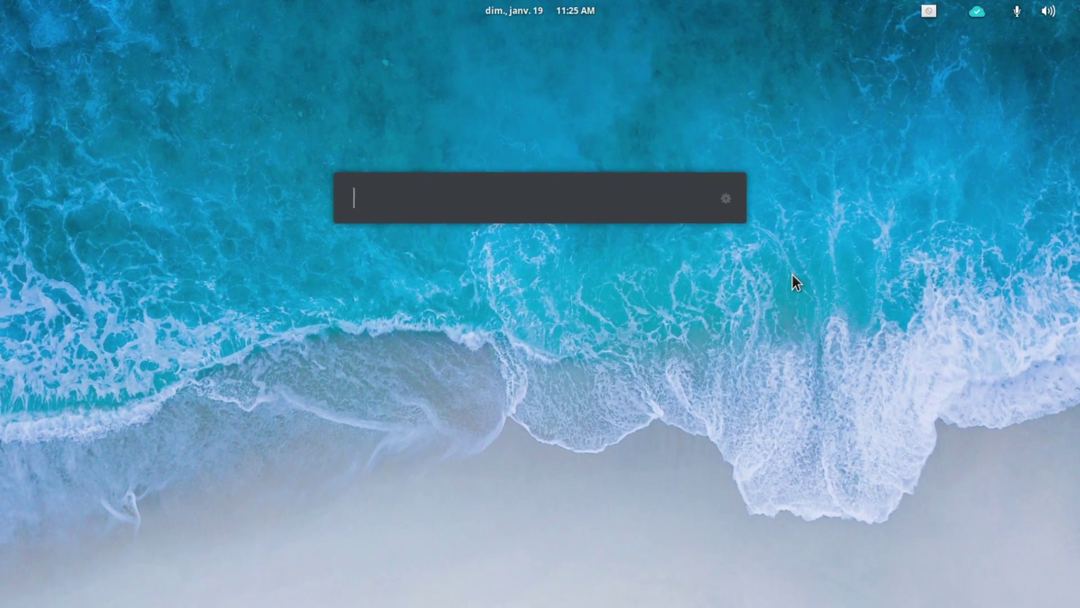
type("gt budget")
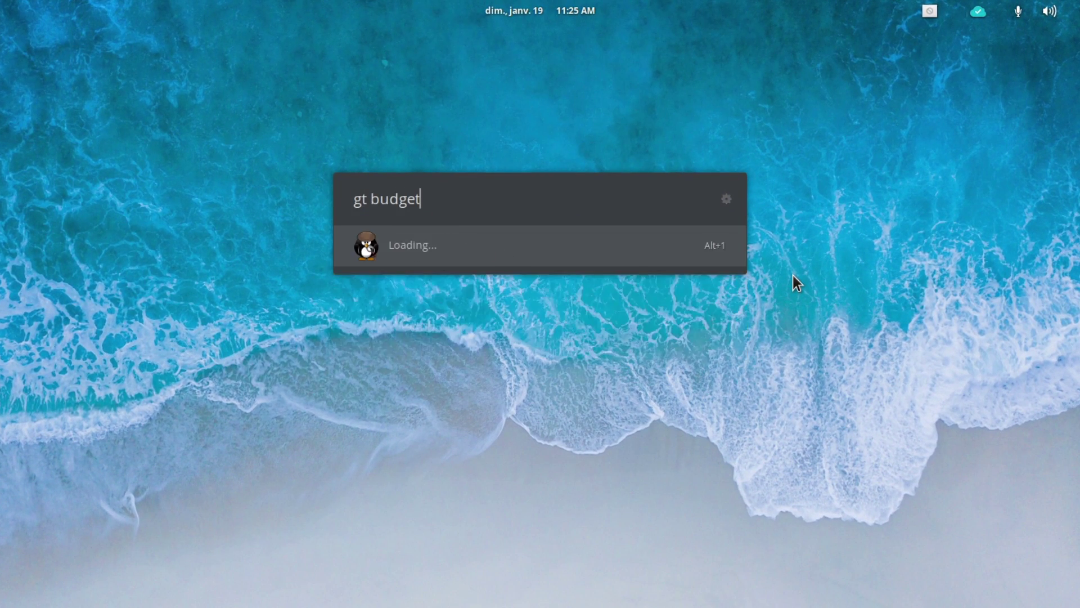
key("Return")
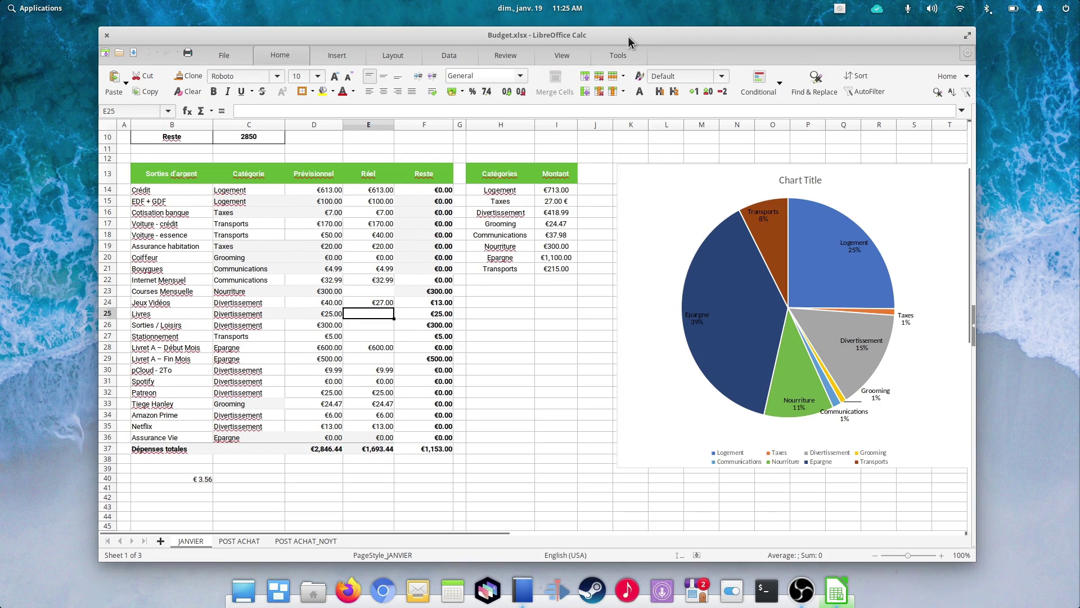
Step: Sample the dark teal #23555C box on the Air Affaires page and display it in hex format
left_click_drag(628, 36, 649, 43)
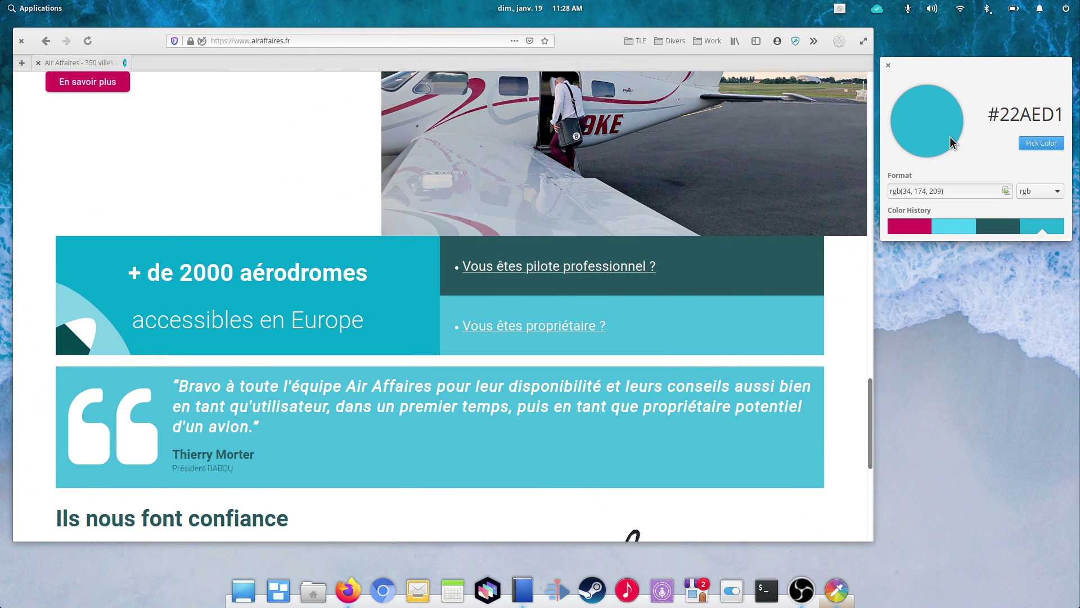
left_click(1042, 143)
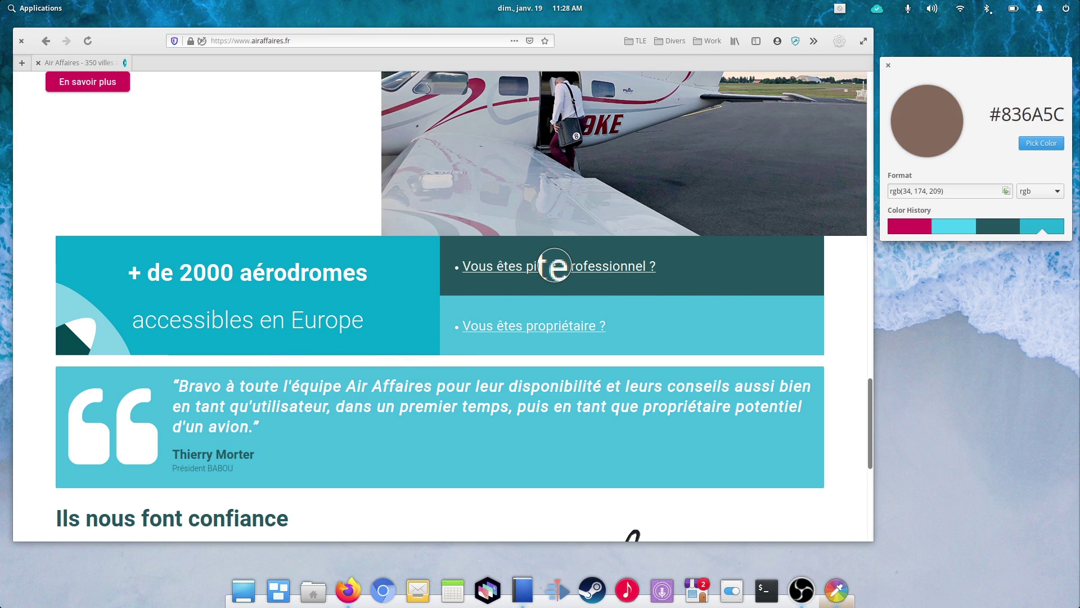
left_click(573, 261)
scroll(704, 320, "up", 5)
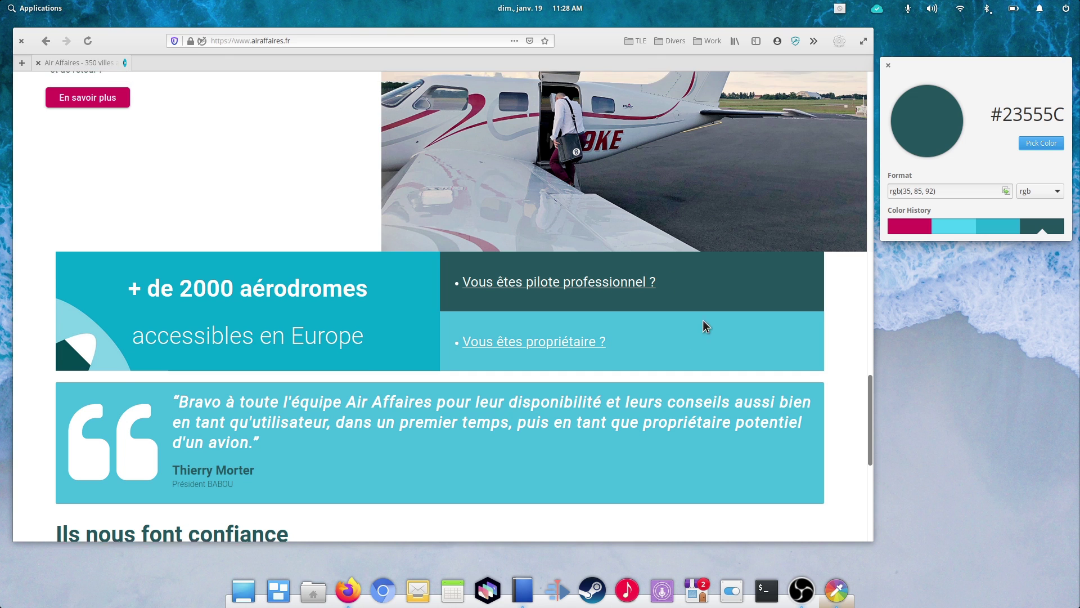
scroll(704, 320, "up", 10)
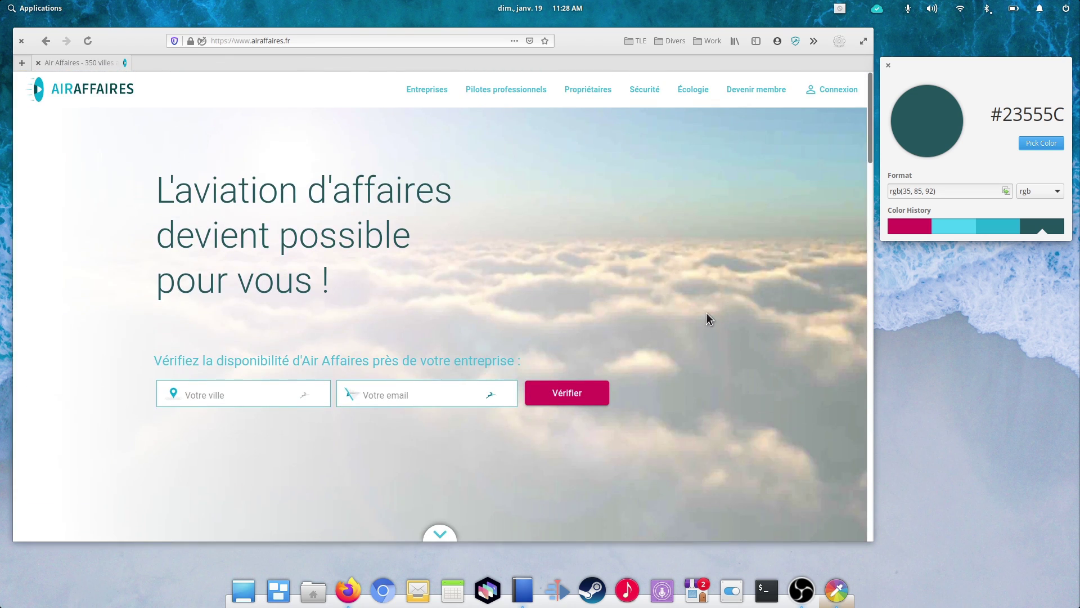
left_click(1028, 192)
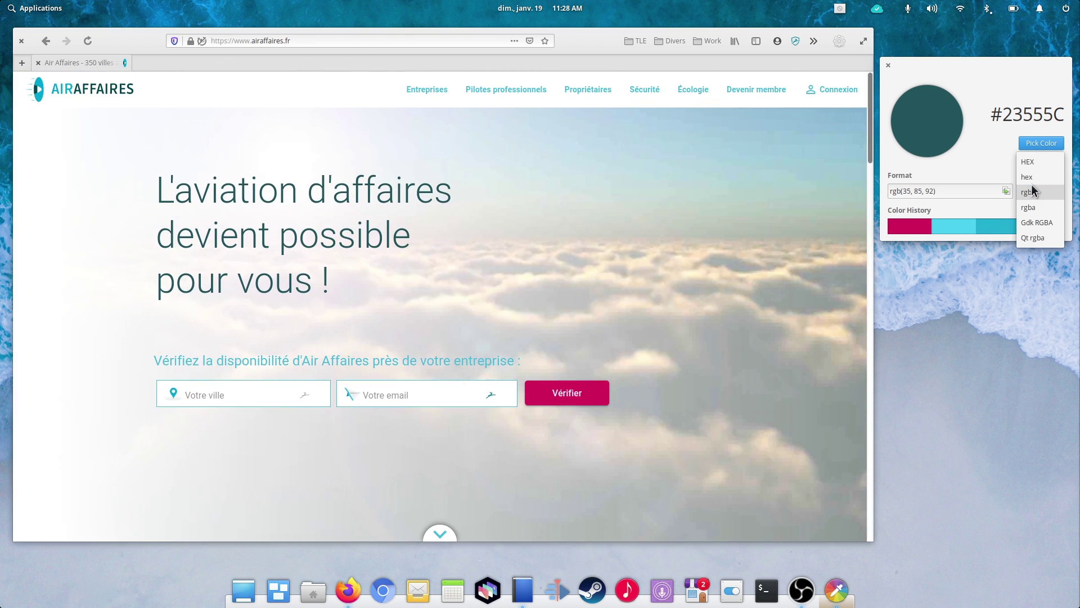
left_click(1028, 177)
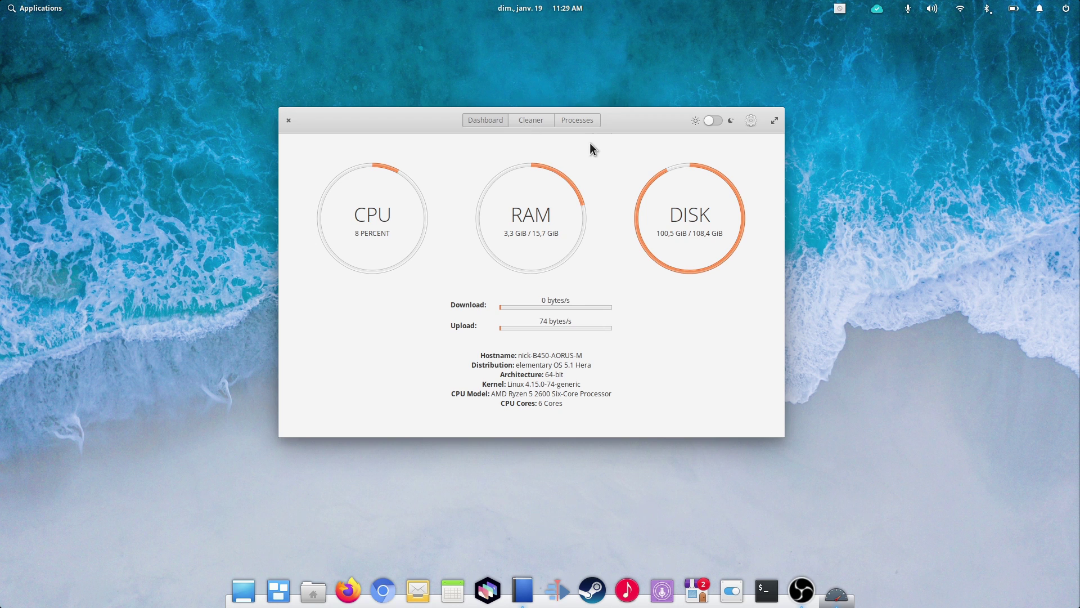
Step: Filter the Processes list by 'notes' and select the notes-up process
left_click(586, 120)
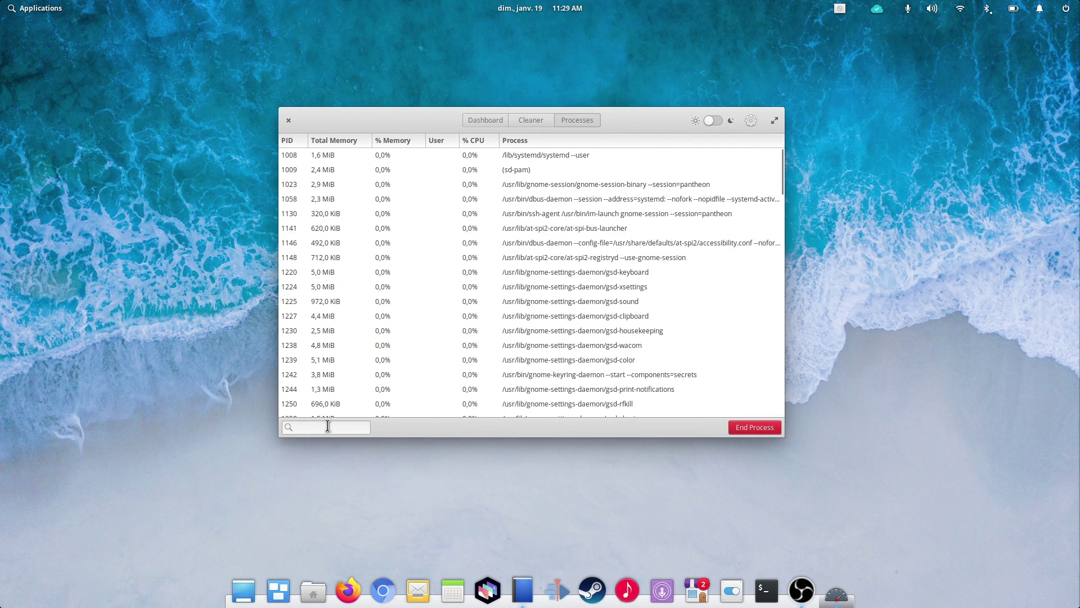
type("firefox")
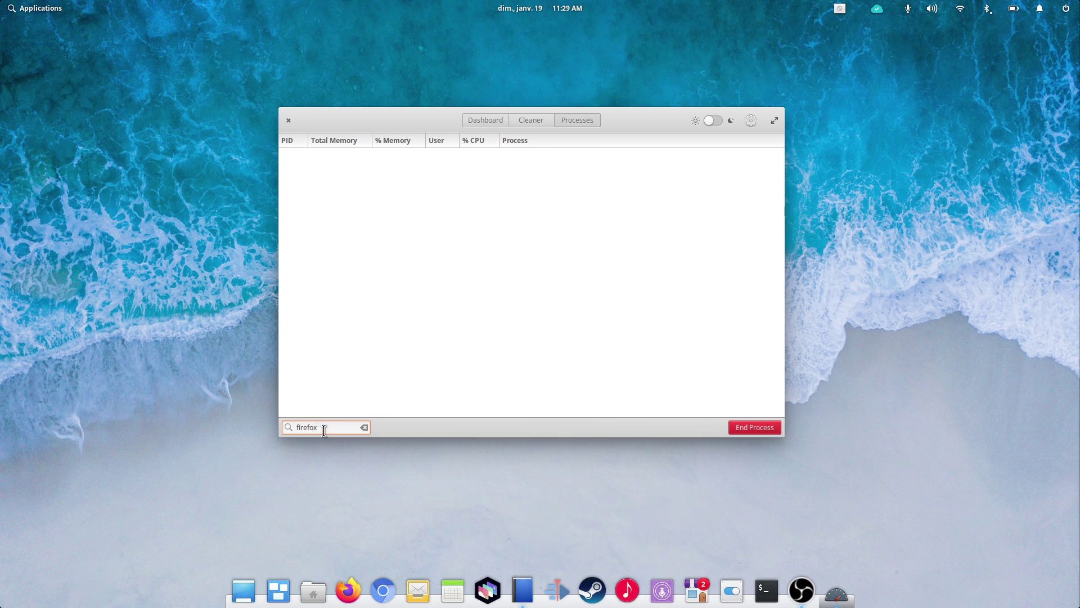
type("o")
key("BackSpace")
key("BackSpace")
key("BackSpace")
key("BackSpace")
key("BackSpace")
key("BackSpace")
type("notes")
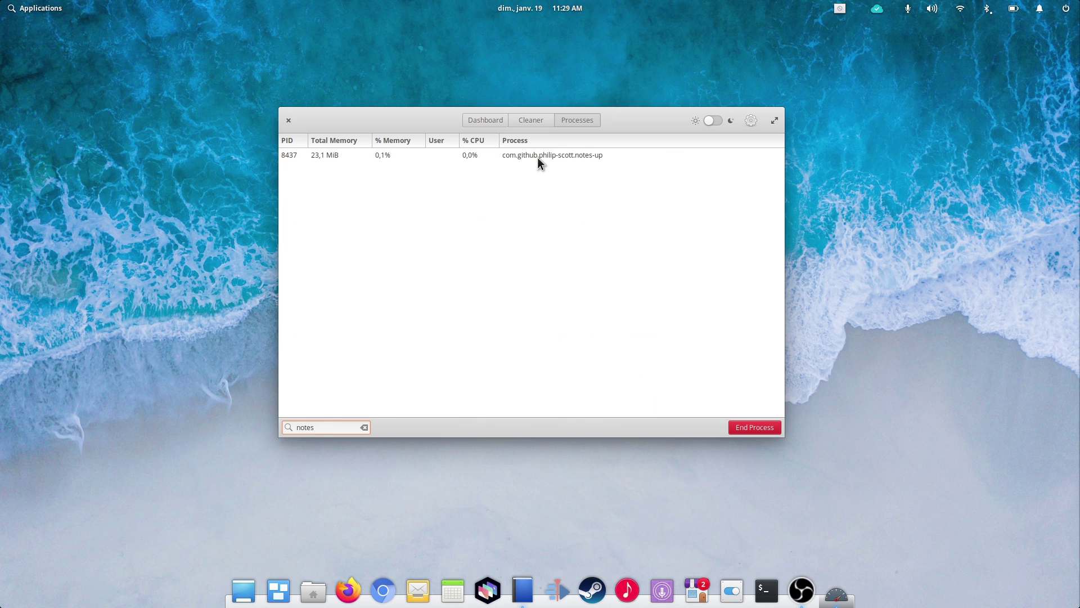
left_click(533, 157)
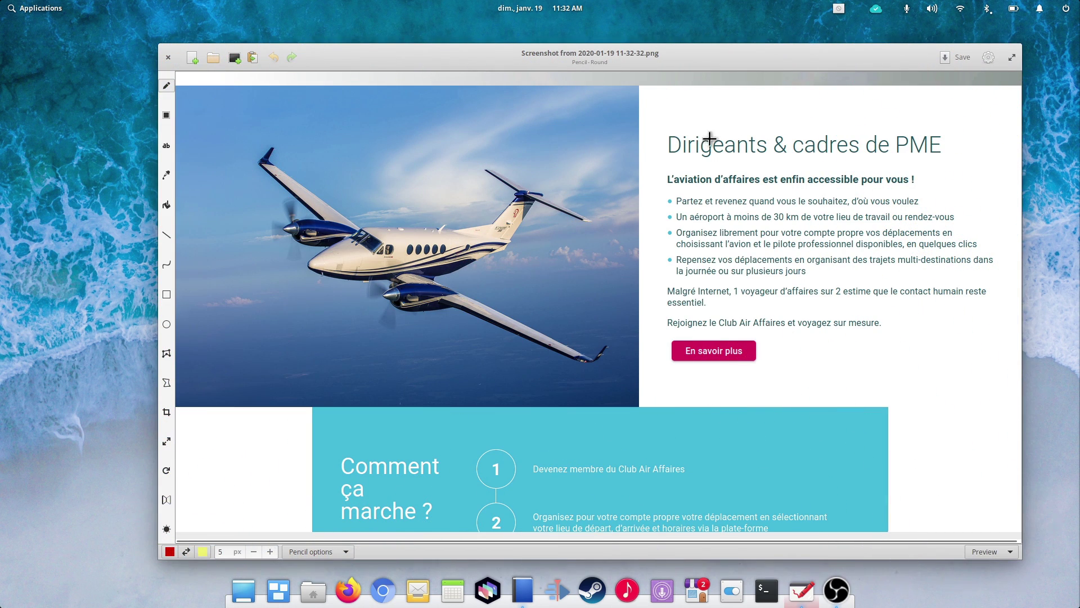
mouse_move(729, 120)
left_mouse_down()
mouse_move(669, 136)
mouse_move(900, 169)
mouse_move(823, 112)
mouse_move(727, 120)
left_mouse_up()
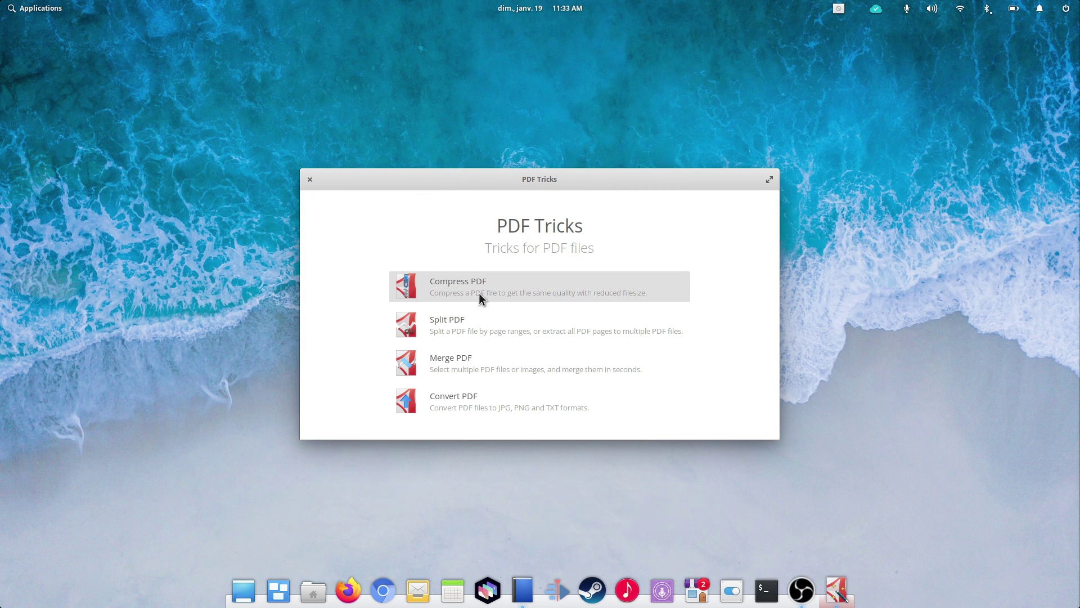
Step: Start Merge PDF, add a file, and browse to the Downloads folder in the chooser
left_click(467, 360)
left_click(470, 240)
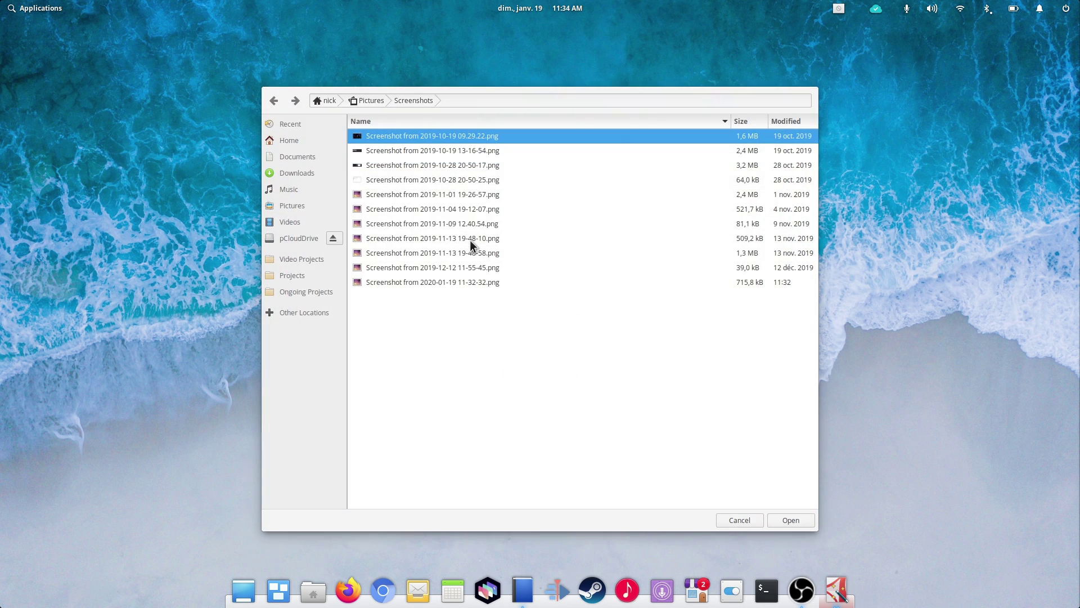
left_click(310, 167)
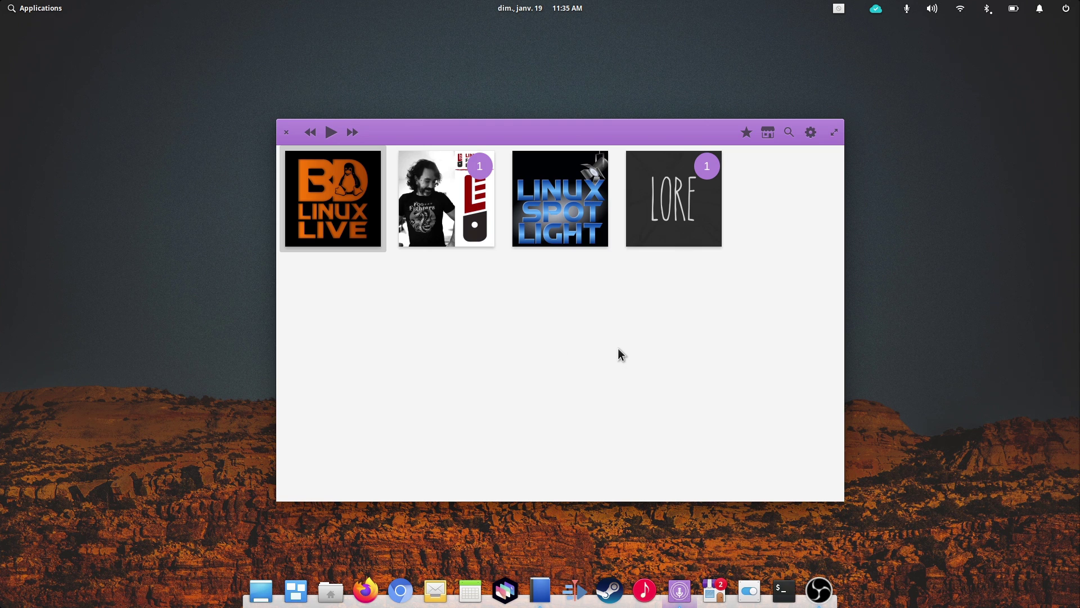
Step: Browse the Big Daddy Linux Live episode summaries, including 01-11-20 Europe and 01-04-20
left_click(342, 211)
left_click(553, 274)
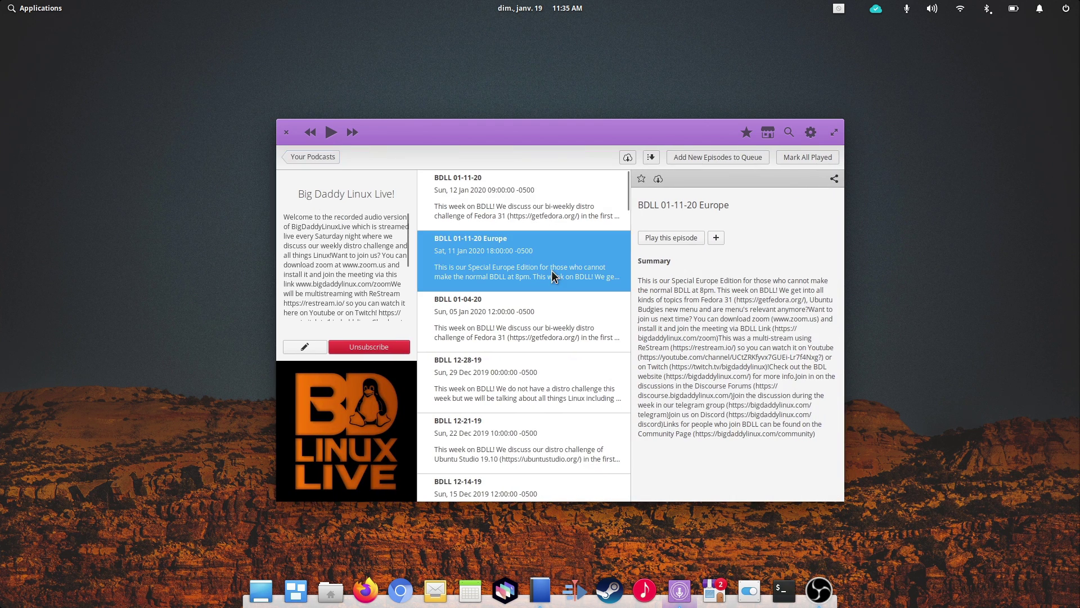
left_click(554, 325)
left_click(536, 209)
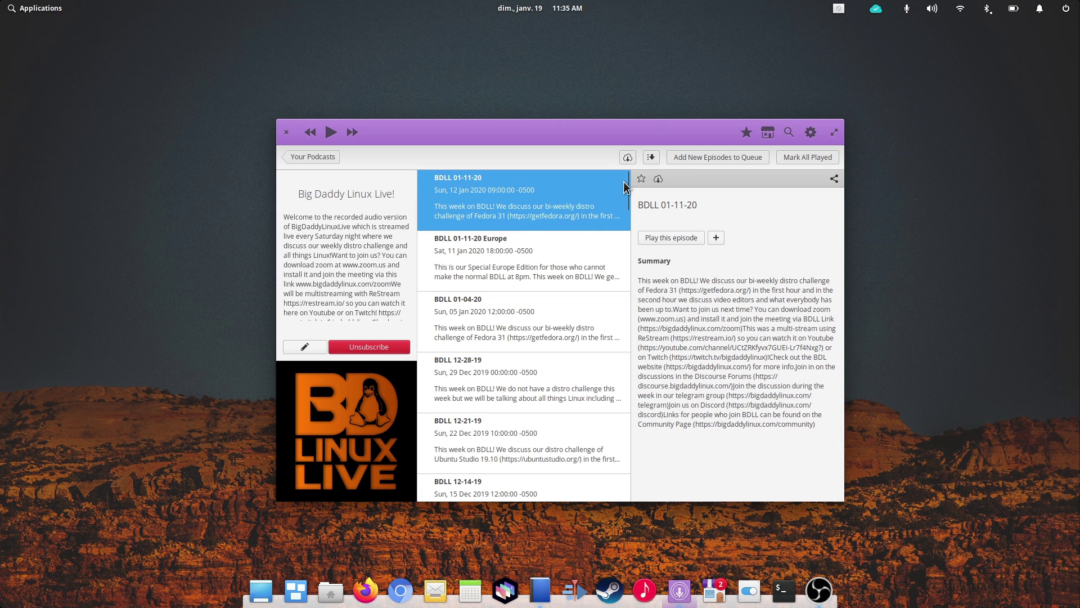
scroll(567, 209, "down", 5)
left_click(318, 158)
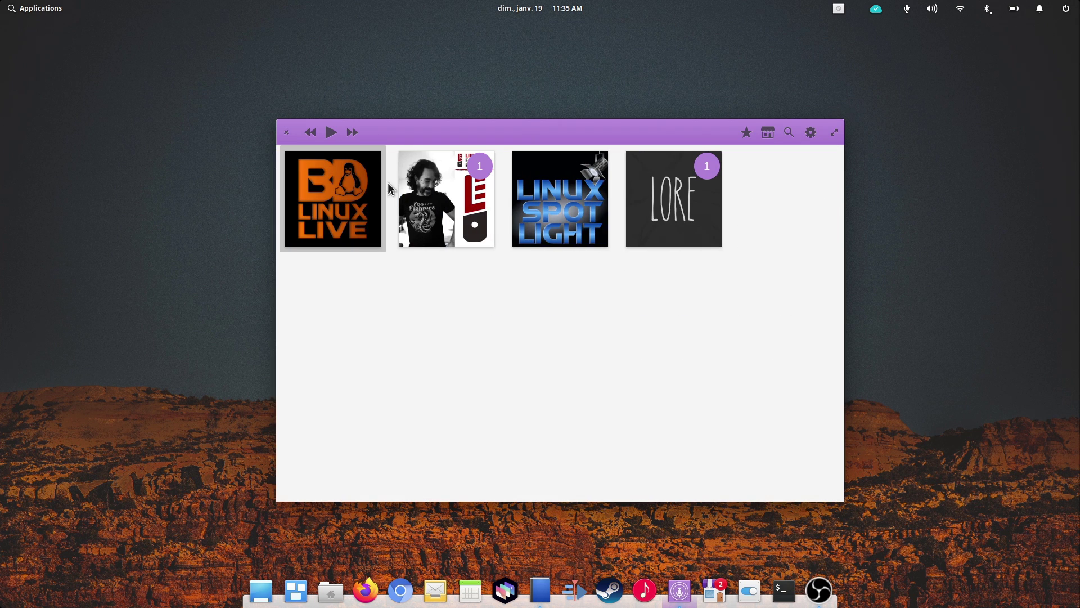
Step: Search for Linux Lads, then download Lore's Episode 133: Proof Positive and check its progress
left_click(442, 210)
key("ctrl+f")
type("linux lads")
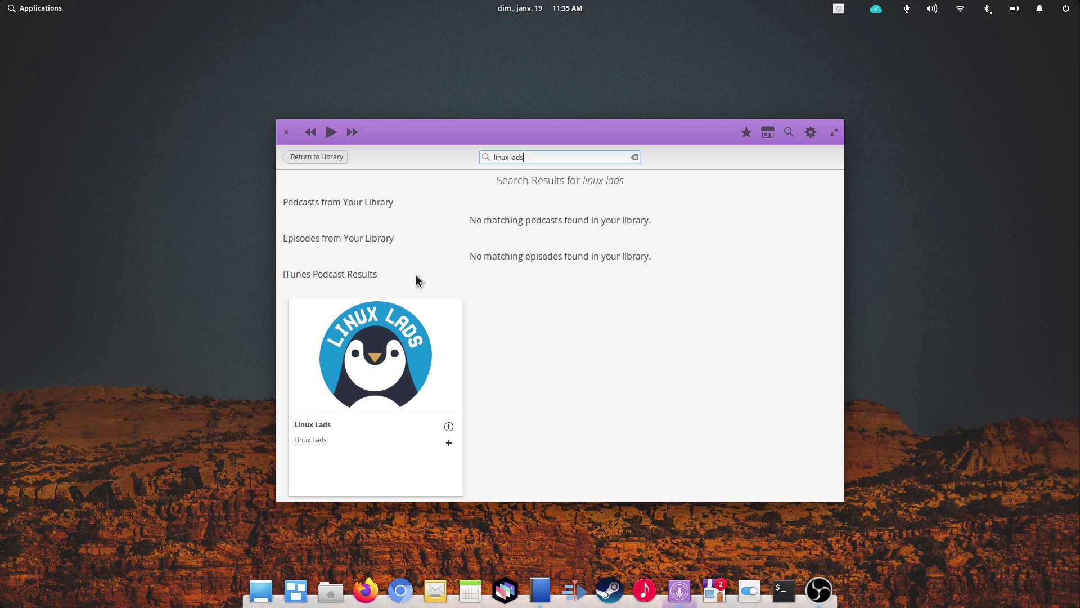
left_click(380, 346)
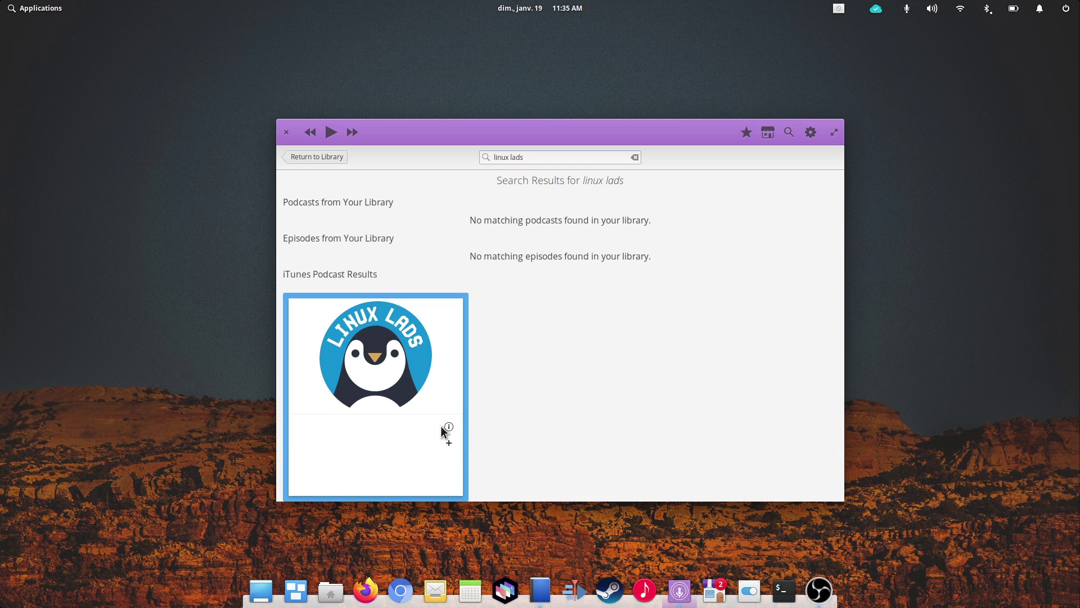
left_click(448, 444)
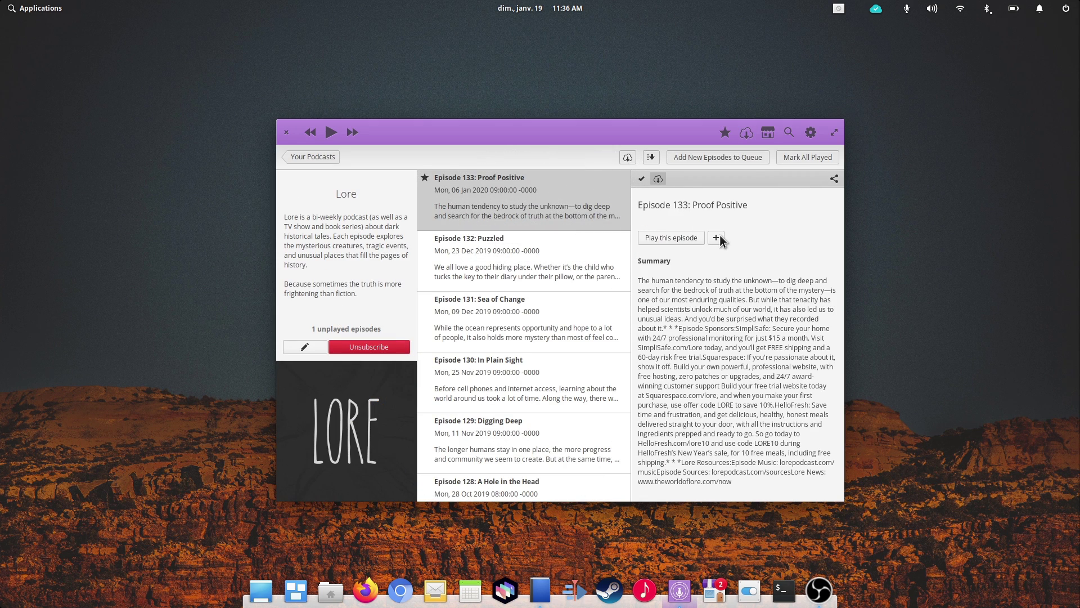
left_click(746, 132)
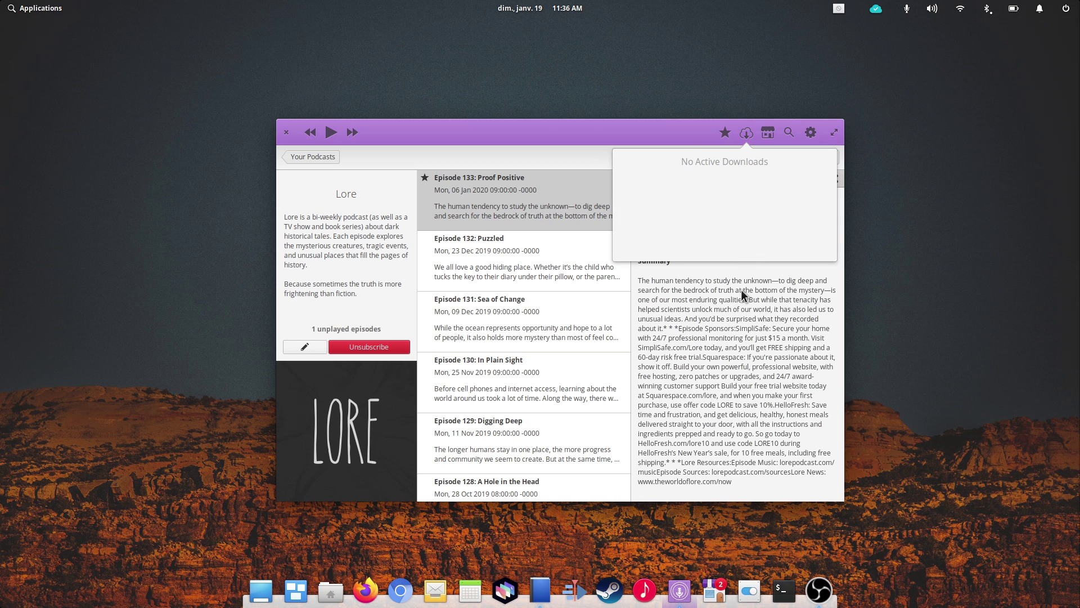
Step: Close Vocal and play saved Byte stations, switching between Radio Phénix and Hotmix Radio Funky
key("ctrl+q")
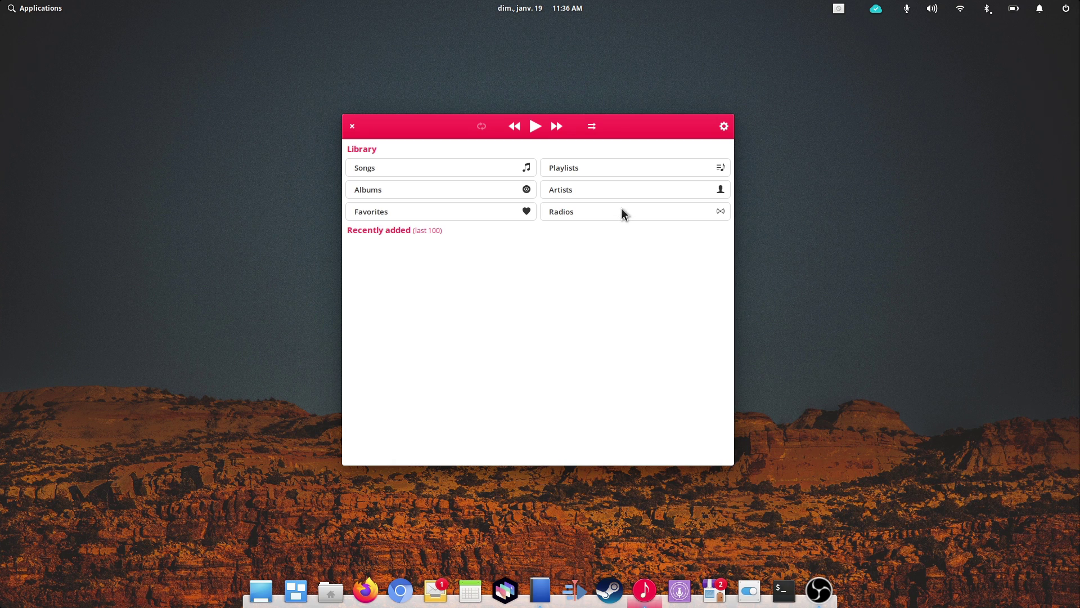
left_click(622, 212)
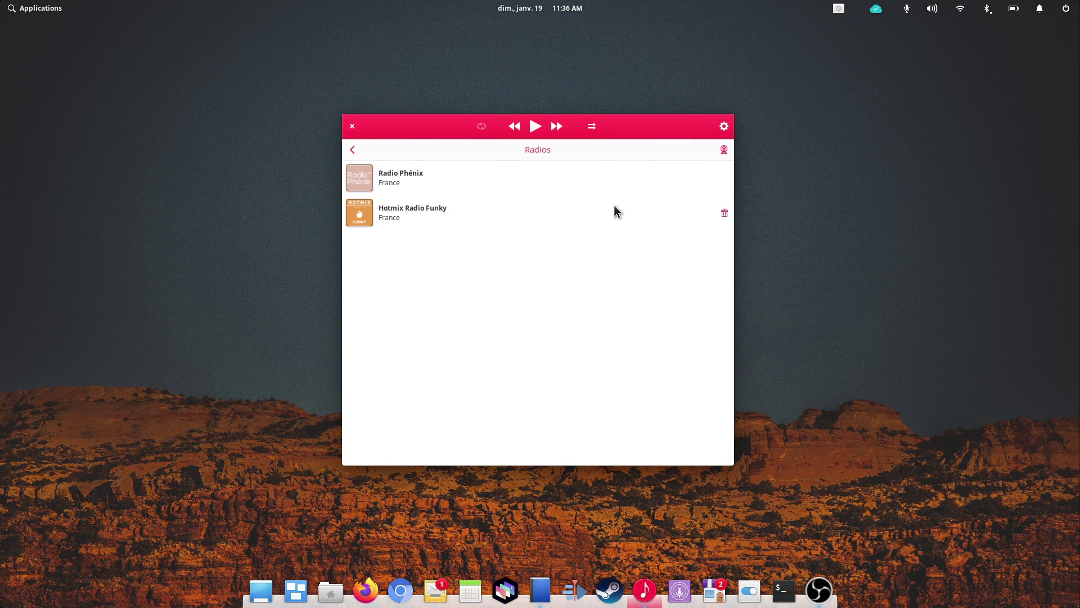
left_click(352, 175)
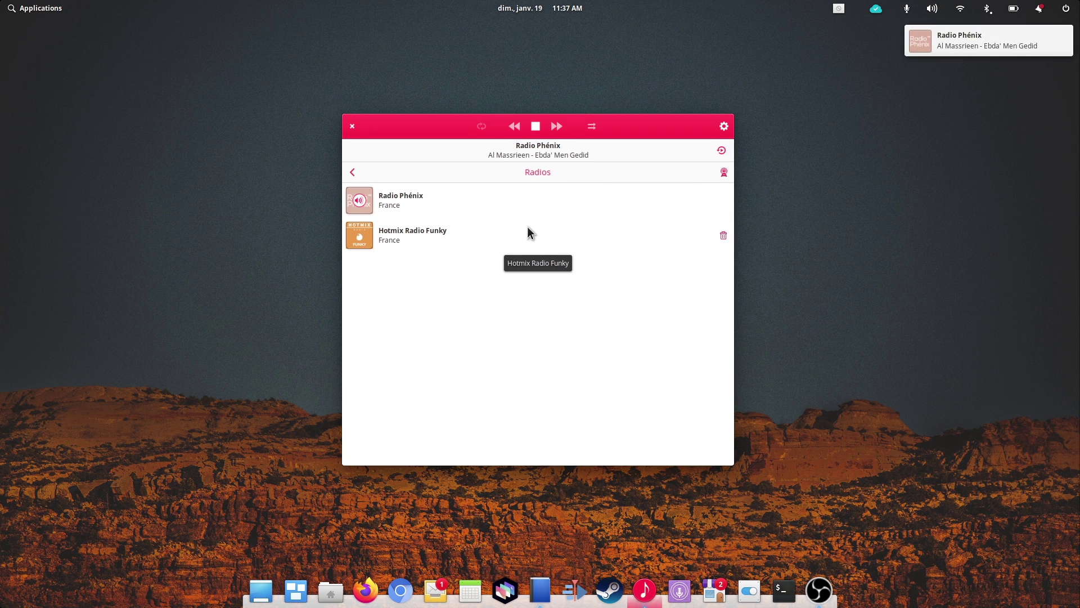
mouse_move(916, 44)
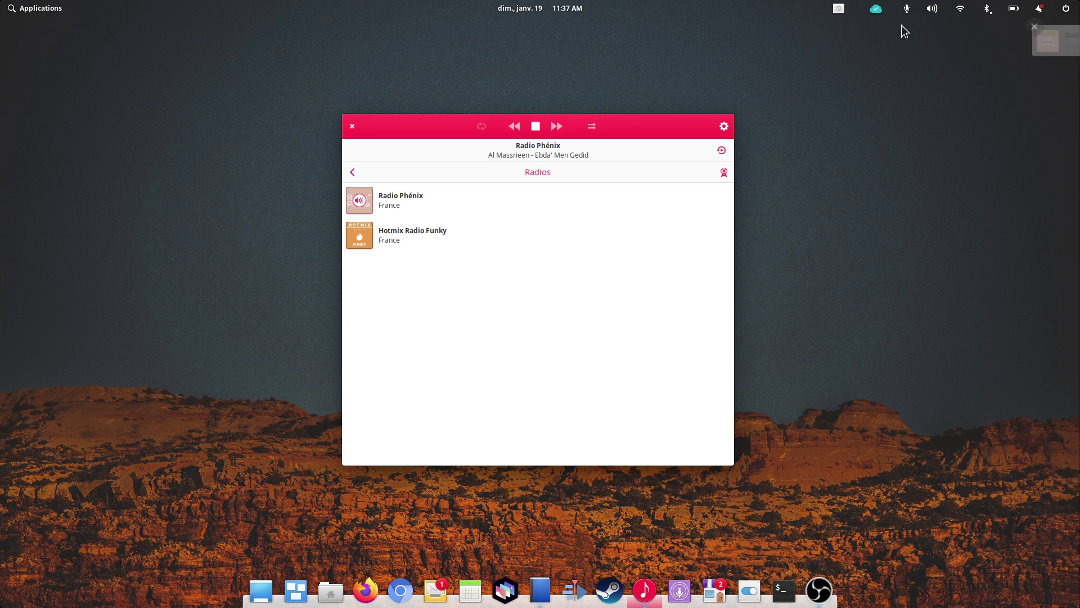
left_click(370, 239)
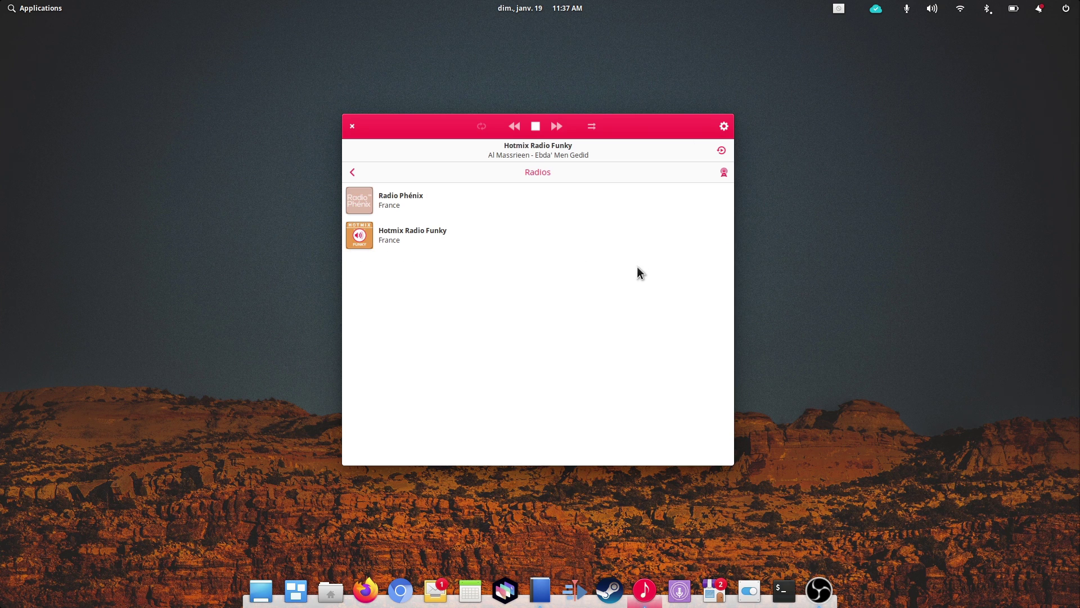
left_click(356, 199)
Step: Search stations for 'elec' and add ElectroPop Music from Peru to the saved radios
left_click(724, 172)
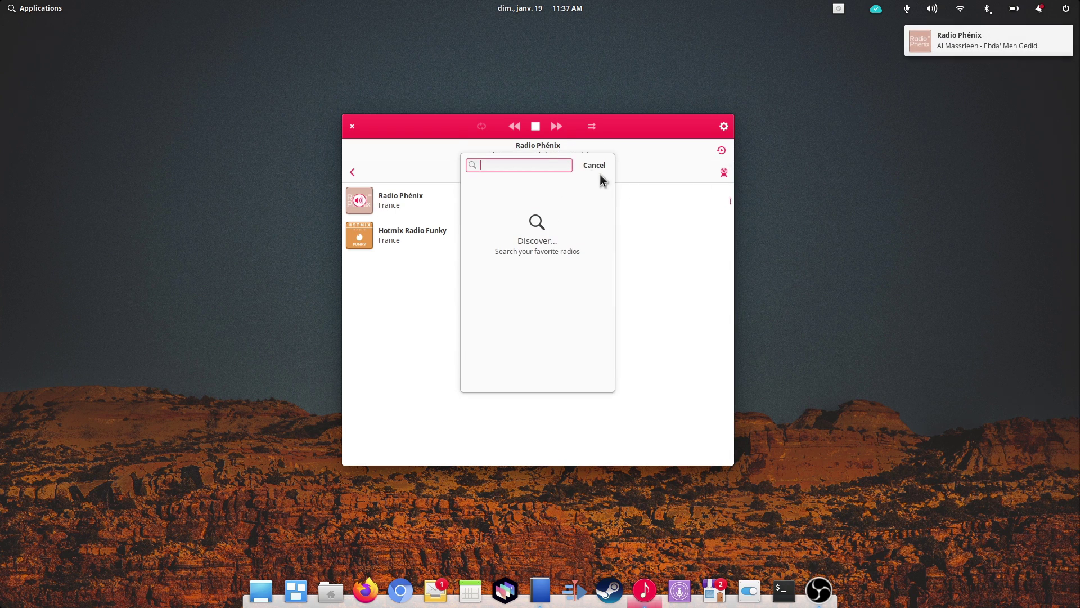
type("electro")
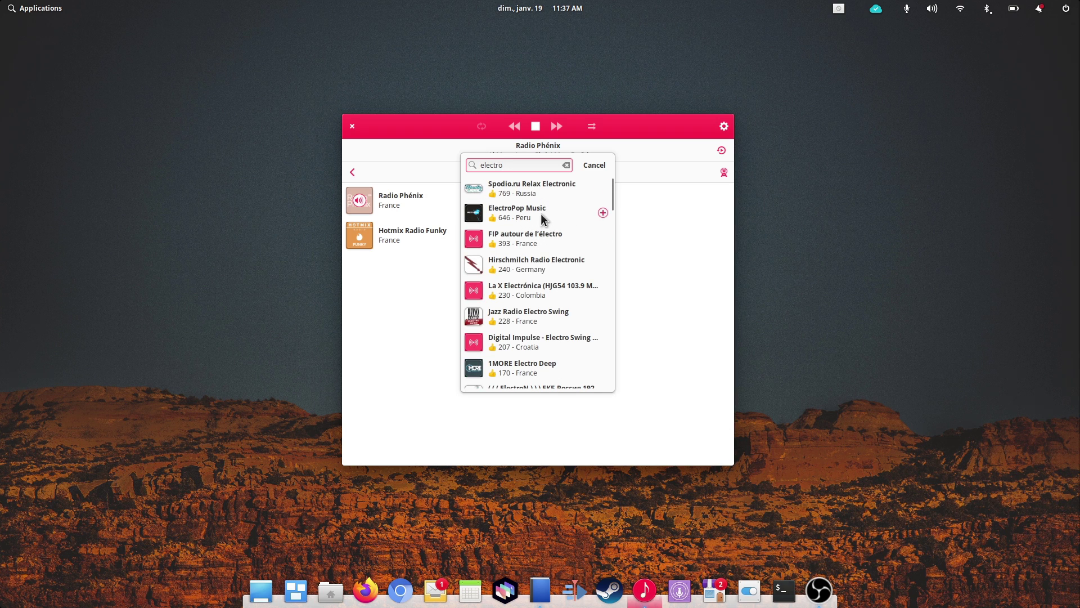
left_click(603, 213)
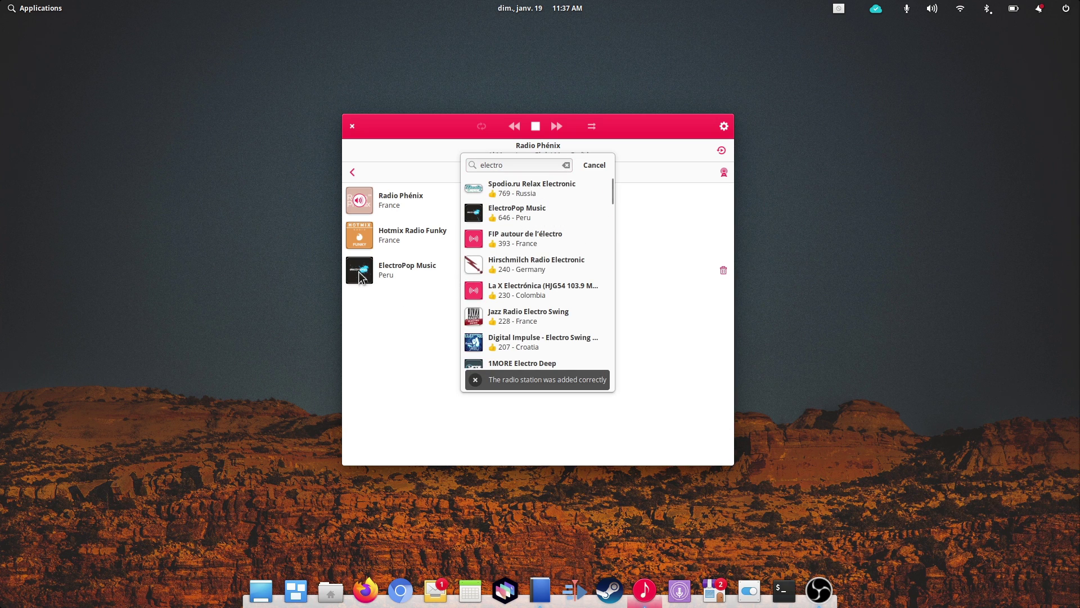
left_click(594, 164)
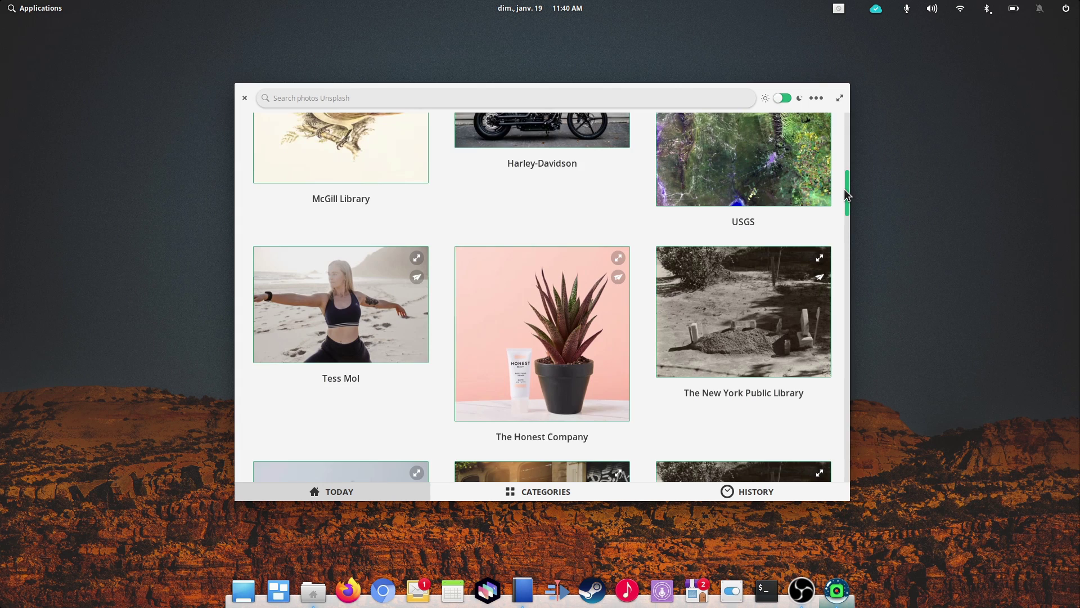
Step: Scroll Fondo's Today grid and apply the green aurora photo as the wallpaper
left_click_drag(845, 194, 861, 362)
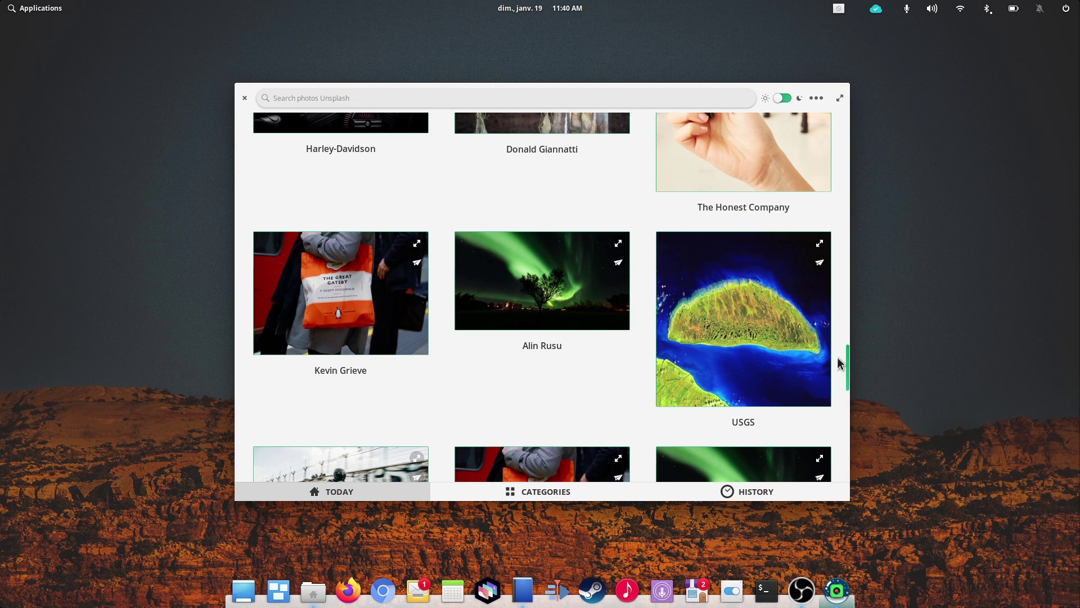
left_click(549, 302)
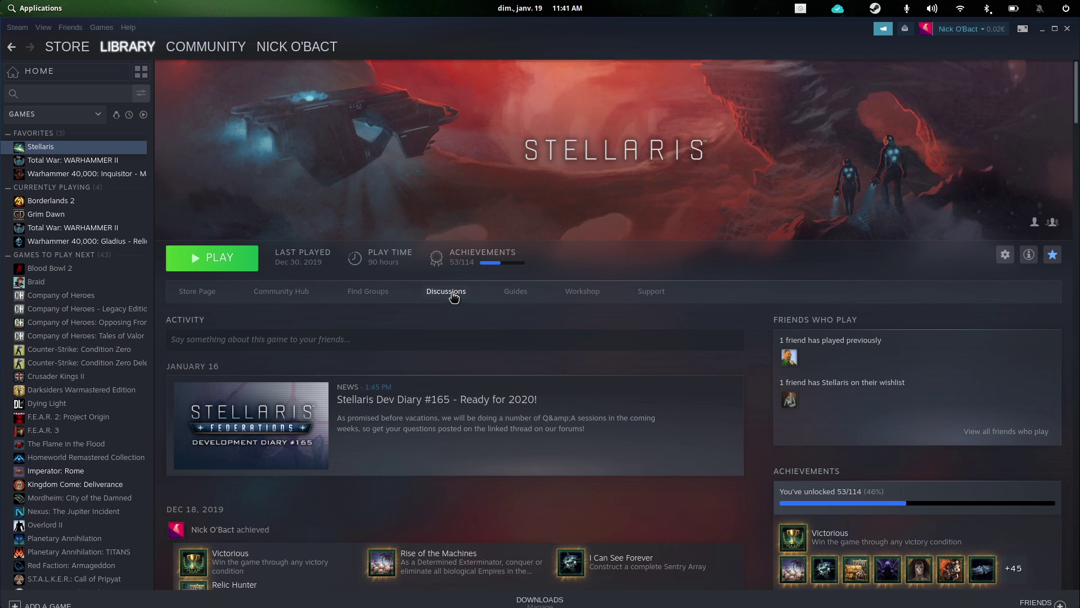
Step: Scroll the Stellaris page, then open Crusader Kings II from the library sidebar
scroll(488, 329, "down", 5)
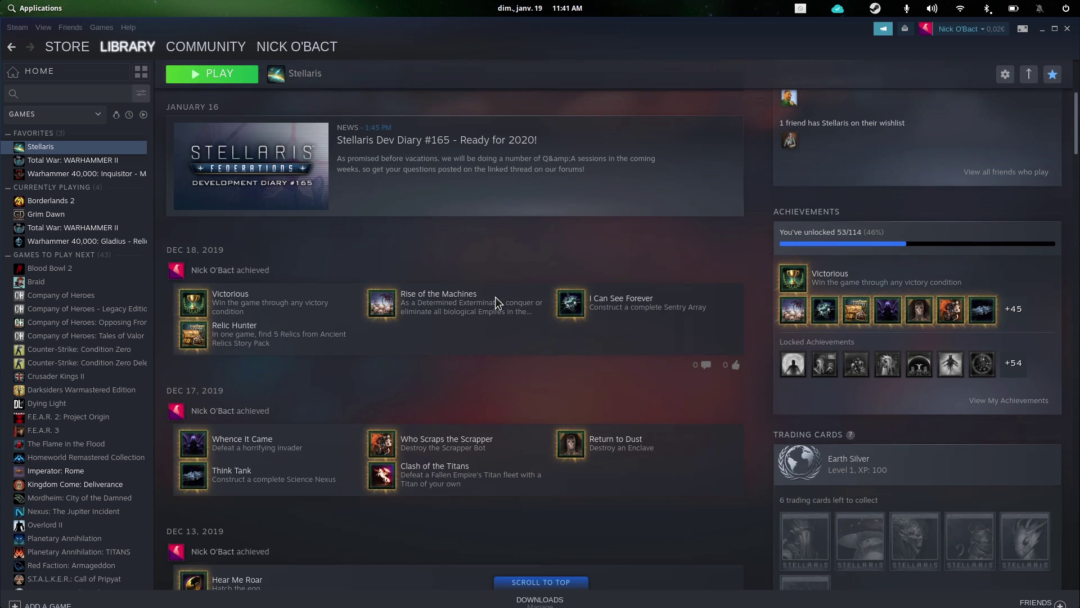
scroll(533, 321, "up", 5)
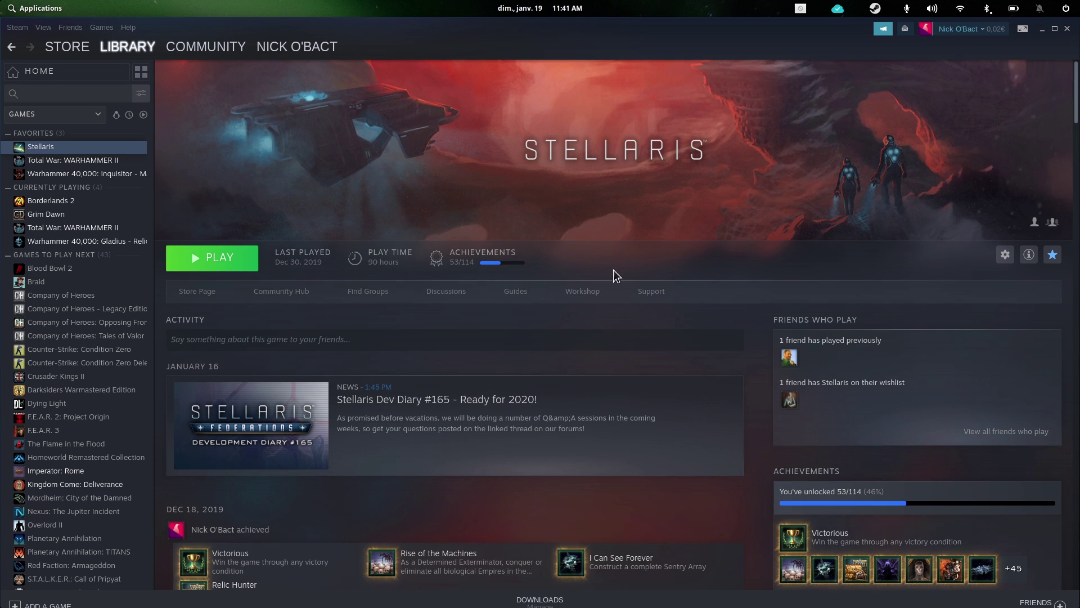
left_click(83, 376)
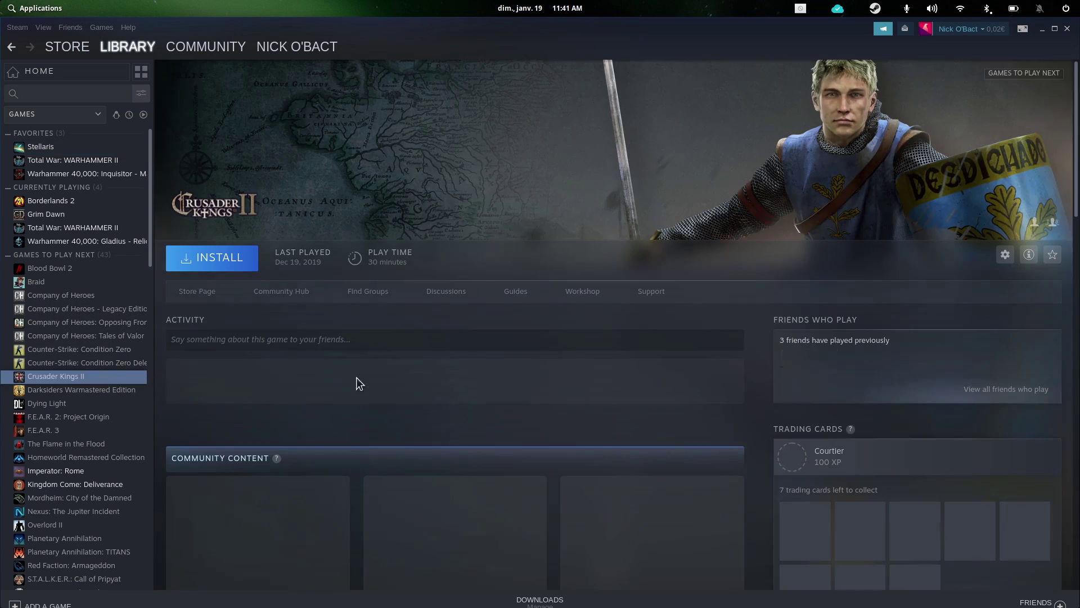